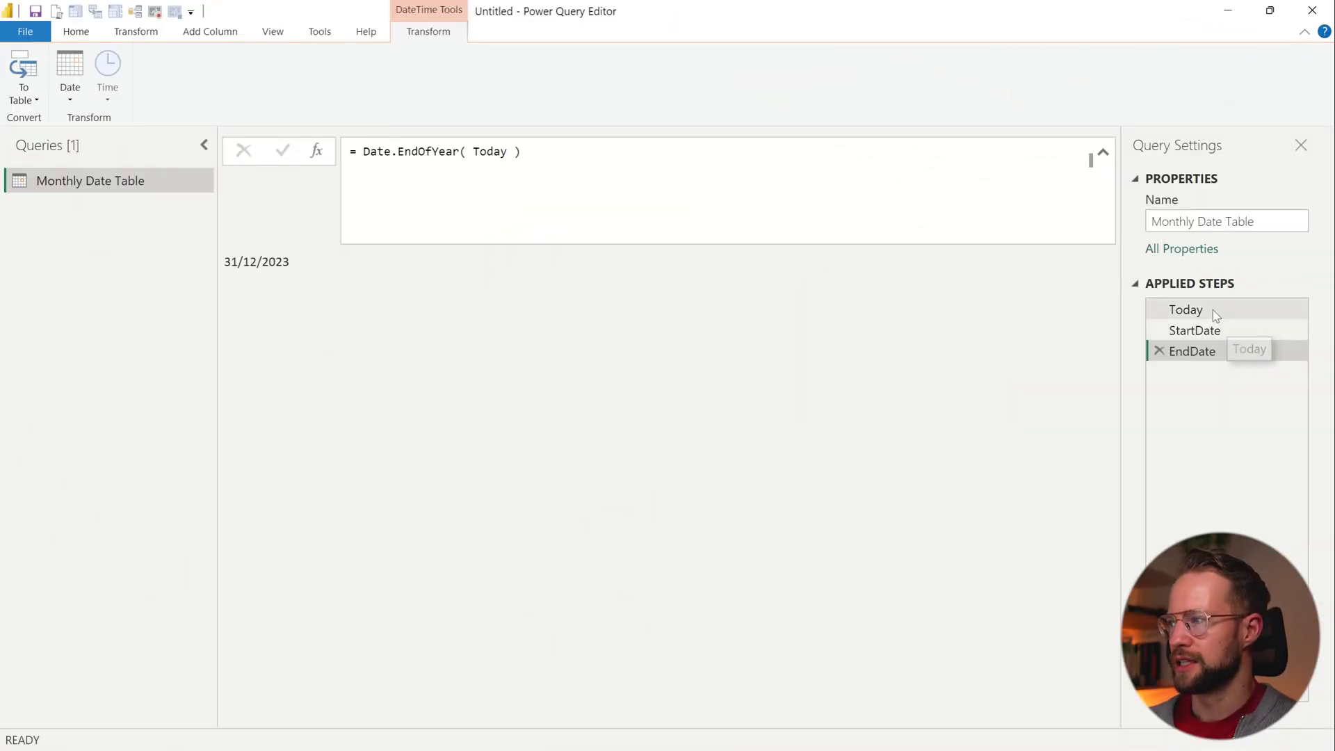
{"action": "left_click", "coordinate": [1214, 312]}
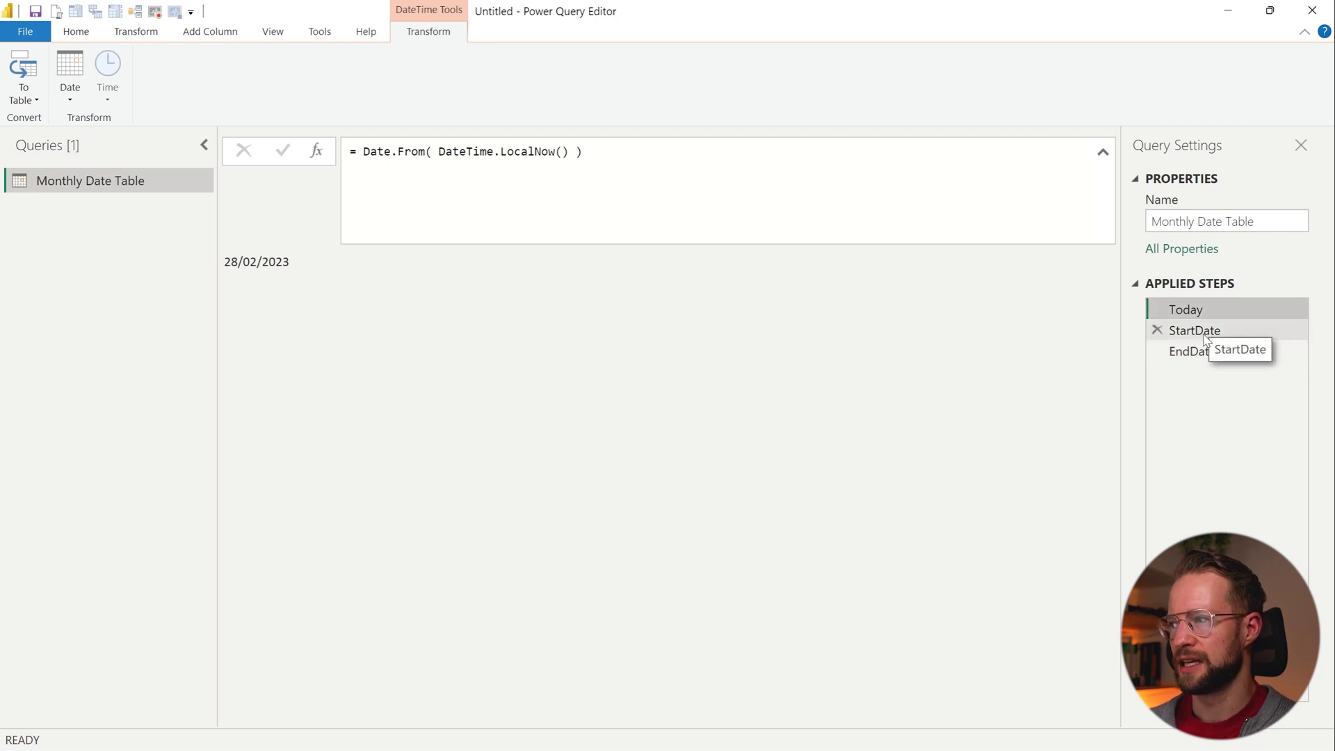
{"action": "left_click", "coordinate": [1205, 336]}
{"action": "left_click", "coordinate": [1200, 355]}
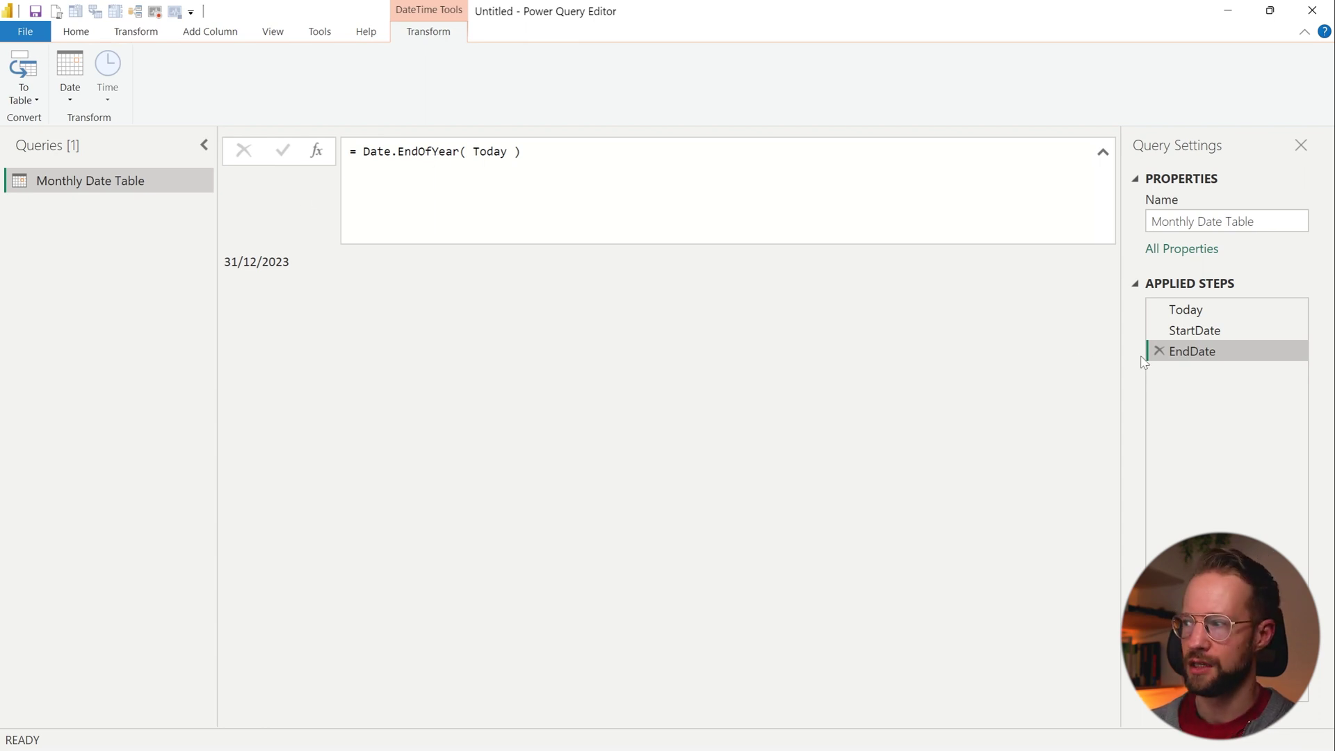
{"action": "left_click", "coordinate": [1216, 333]}
{"action": "left_click", "coordinate": [1206, 355]}
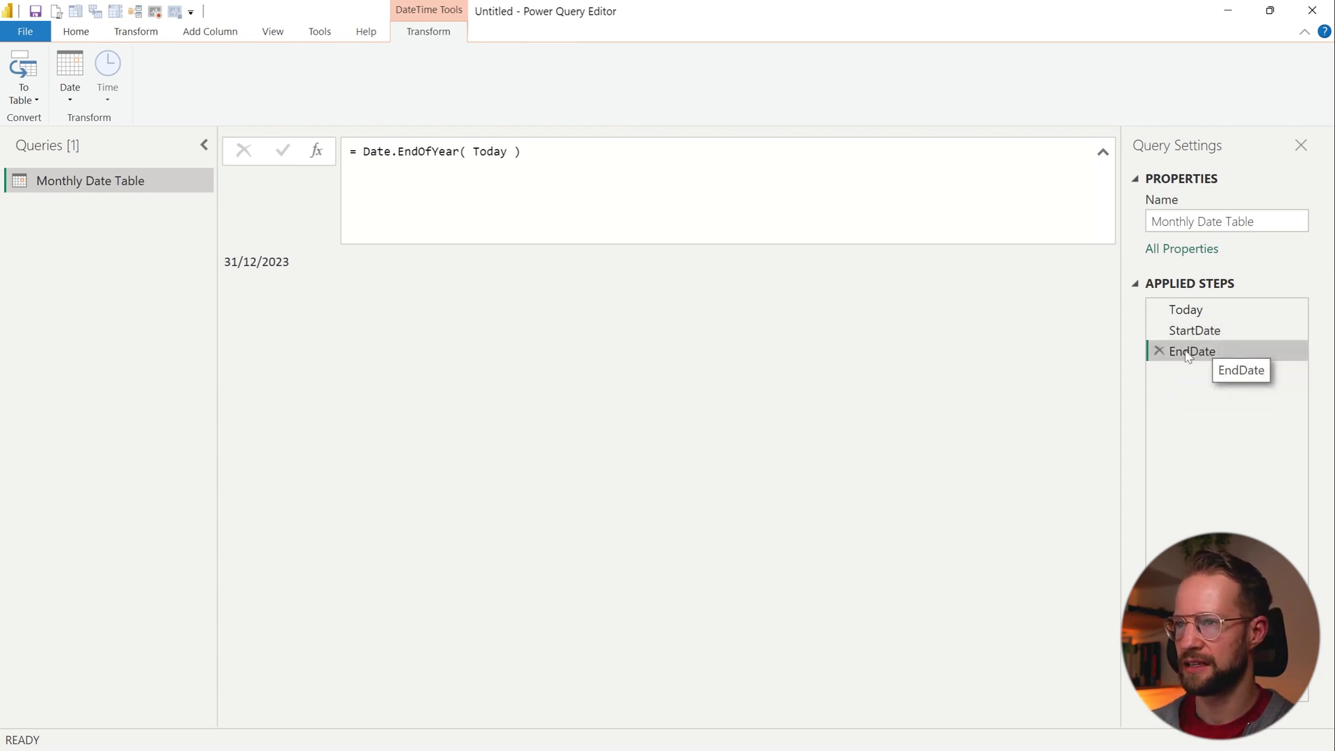
Add a new step and replace the EndDate reference with List.Generate( on an indented line.
{"action": "left_click", "coordinate": [320, 156]}
{"action": "double_click", "coordinate": [402, 156]}
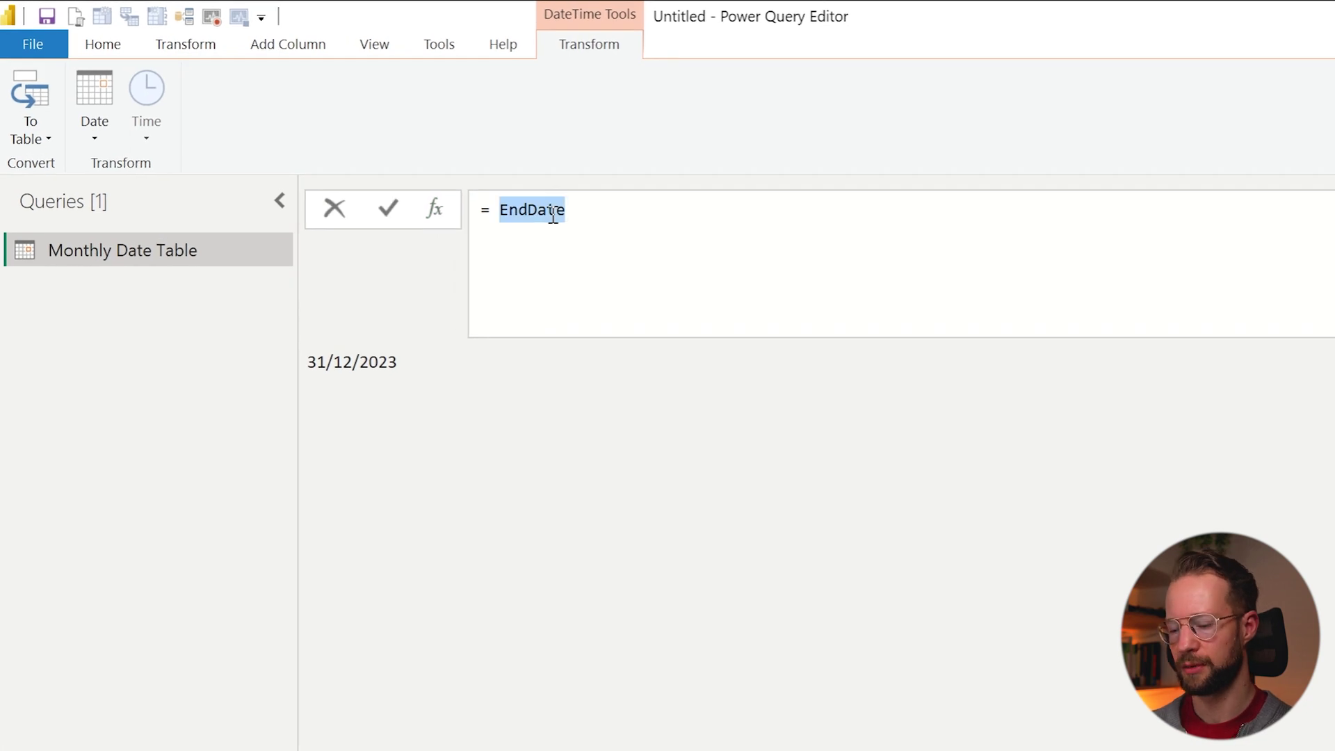
{"action": "type", "text": "List.Generate"}
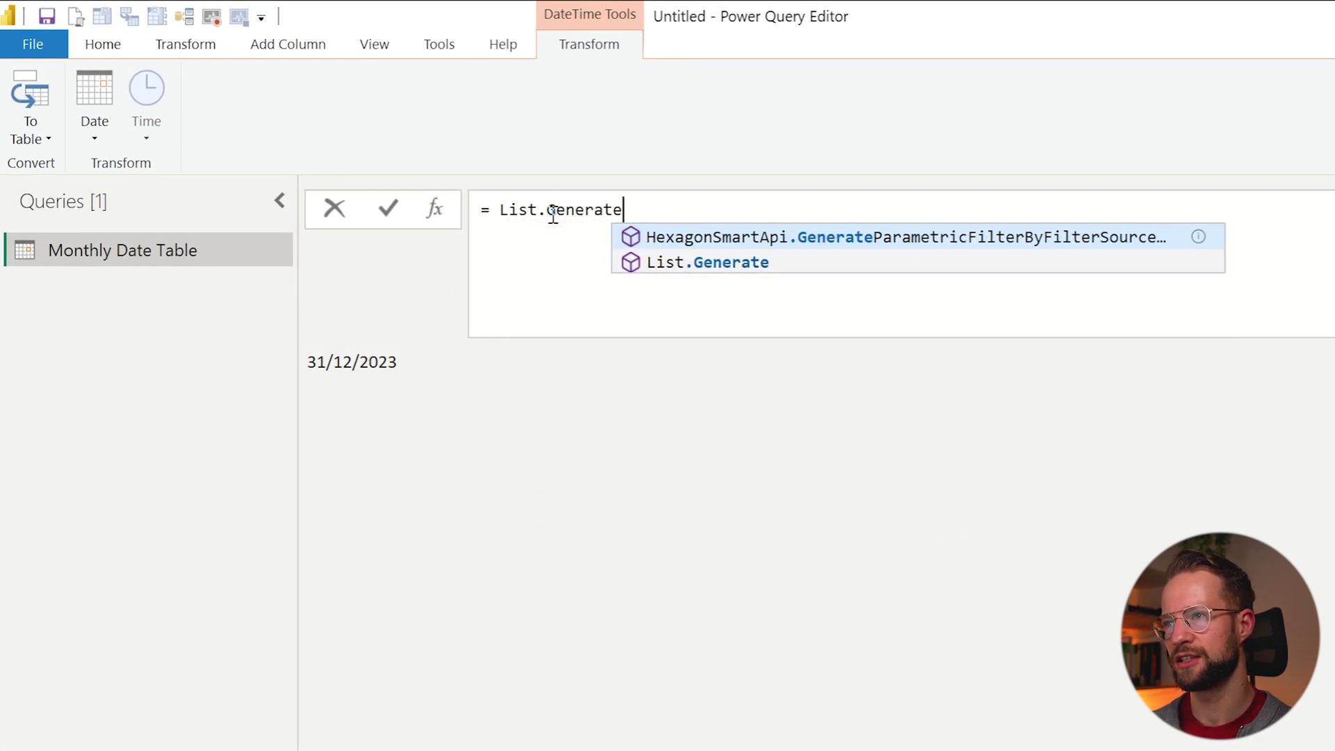
{"action": "type", "text": "("}
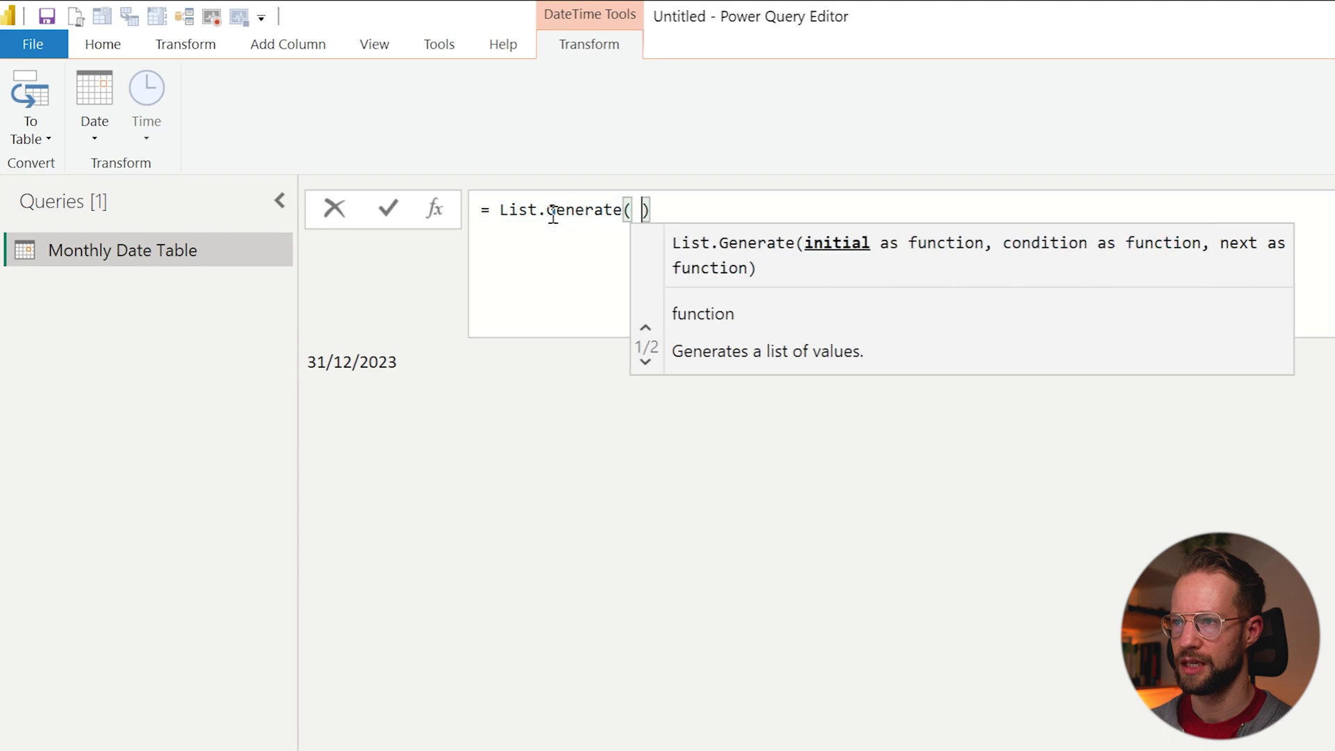
{"action": "key", "text": "shift+Return"}
{"action": "key", "text": "shift+Return"}
{"action": "key", "text": "Up"}
{"action": "key", "text": "Tab"}
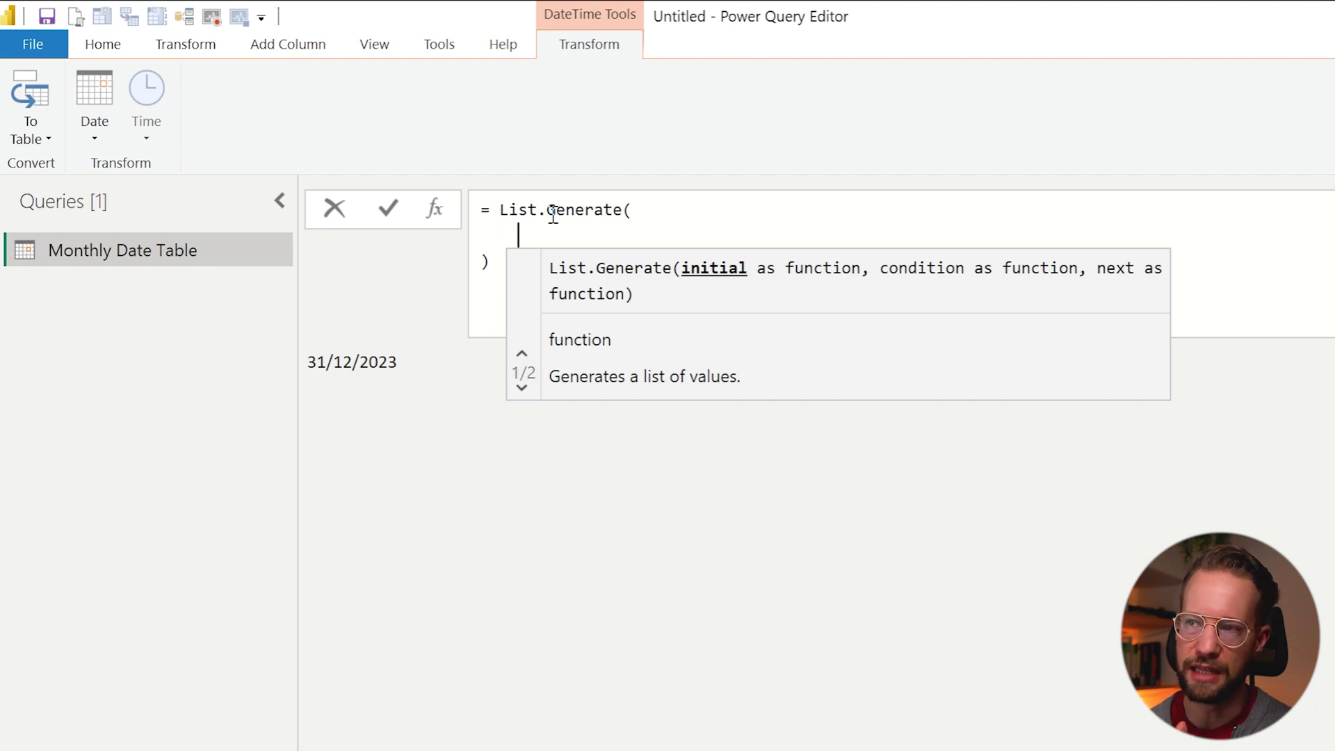
Enter () => StartDate, as the initial value and begin the condition with each.
{"action": "type", "text": "()"}
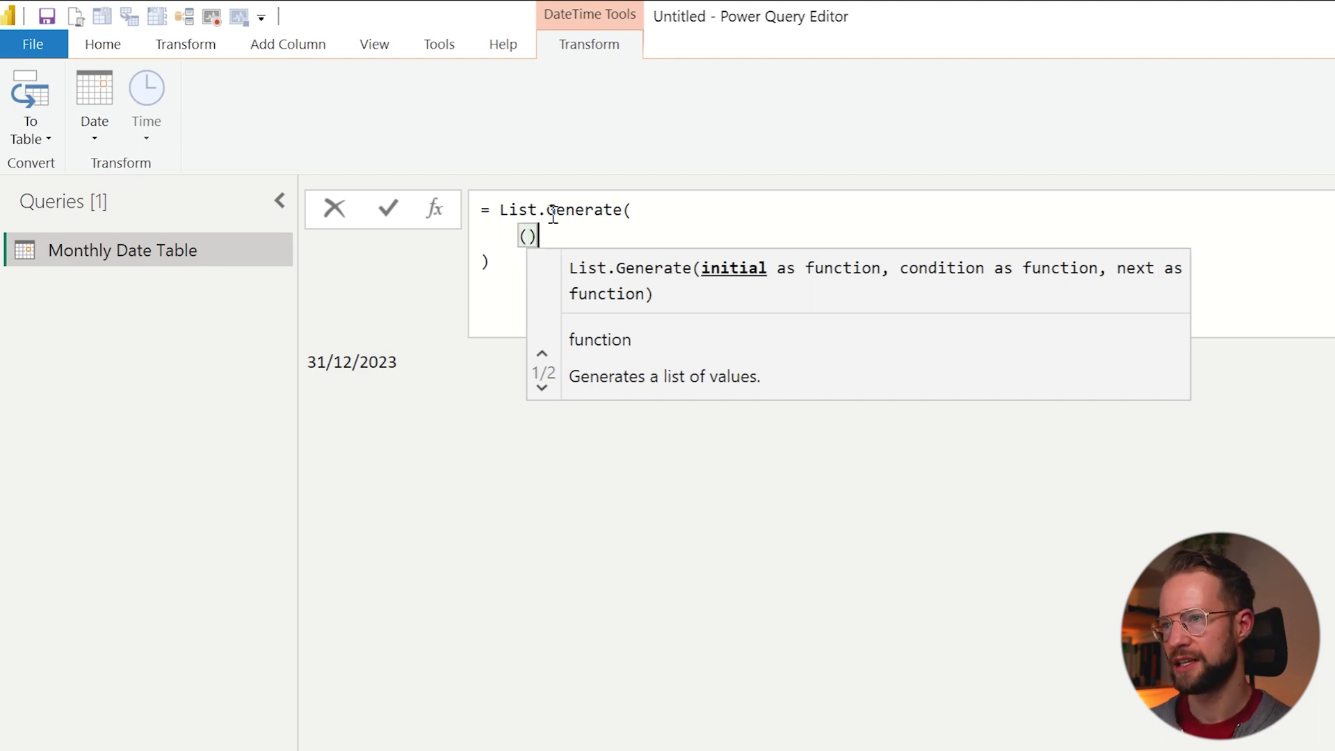
{"action": "type", "text": " => each"}
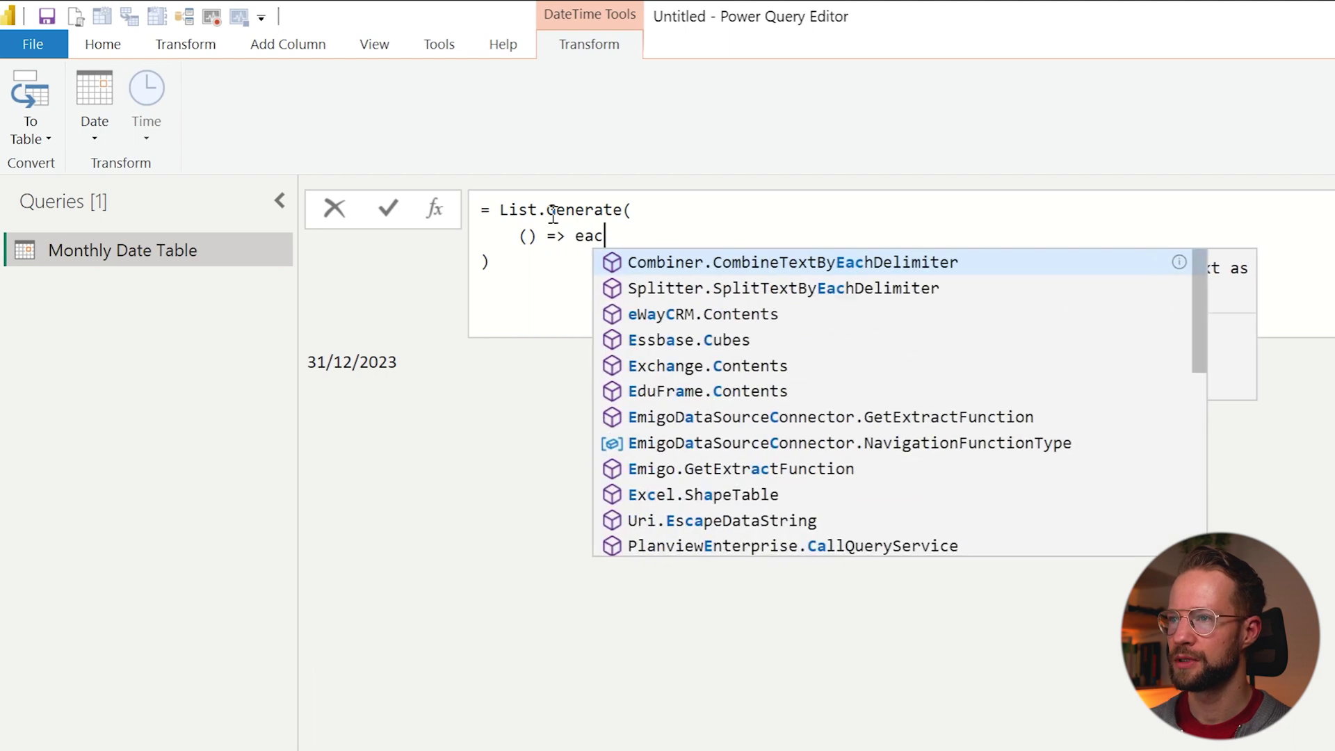
{"action": "key", "text": "BackSpace"}
{"action": "key", "text": "BackSpace"}
{"action": "key", "text": "BackSpace"}
{"action": "key", "text": "BackSpace"}
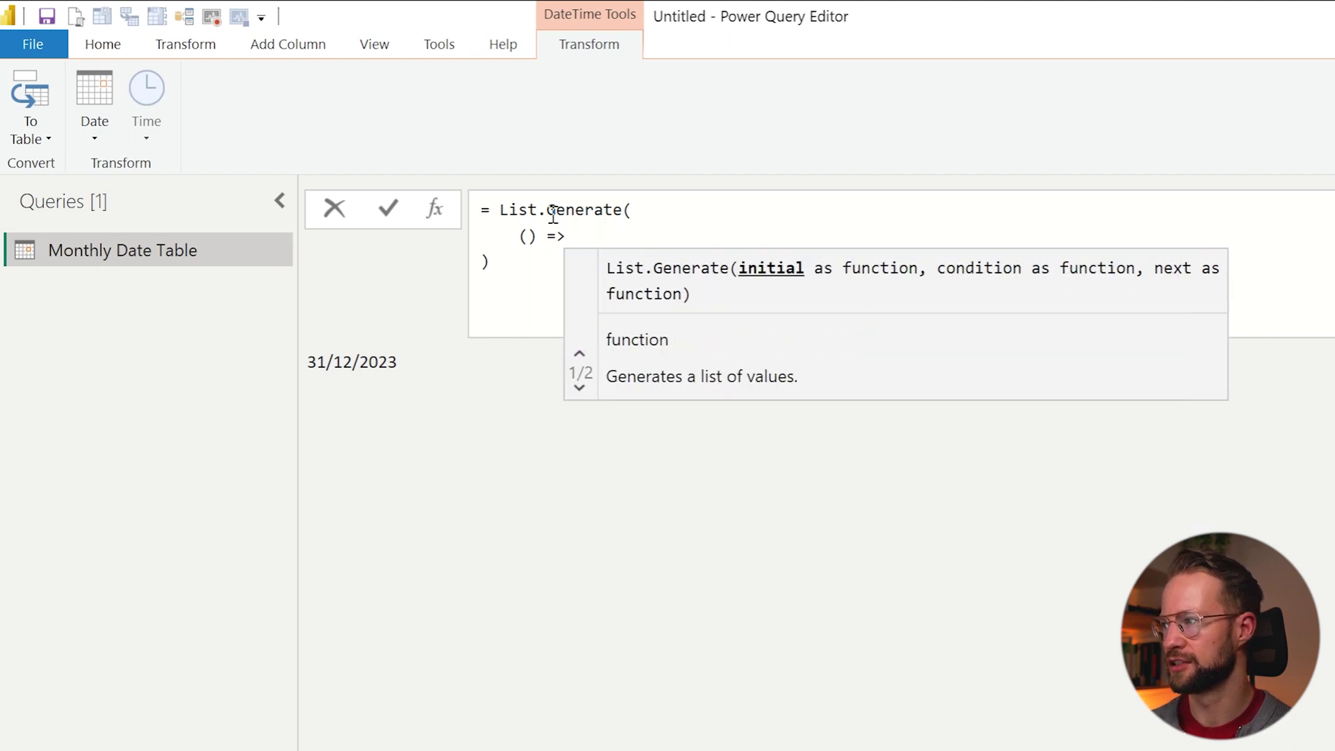
{"action": "type", "text": "StartDate"}
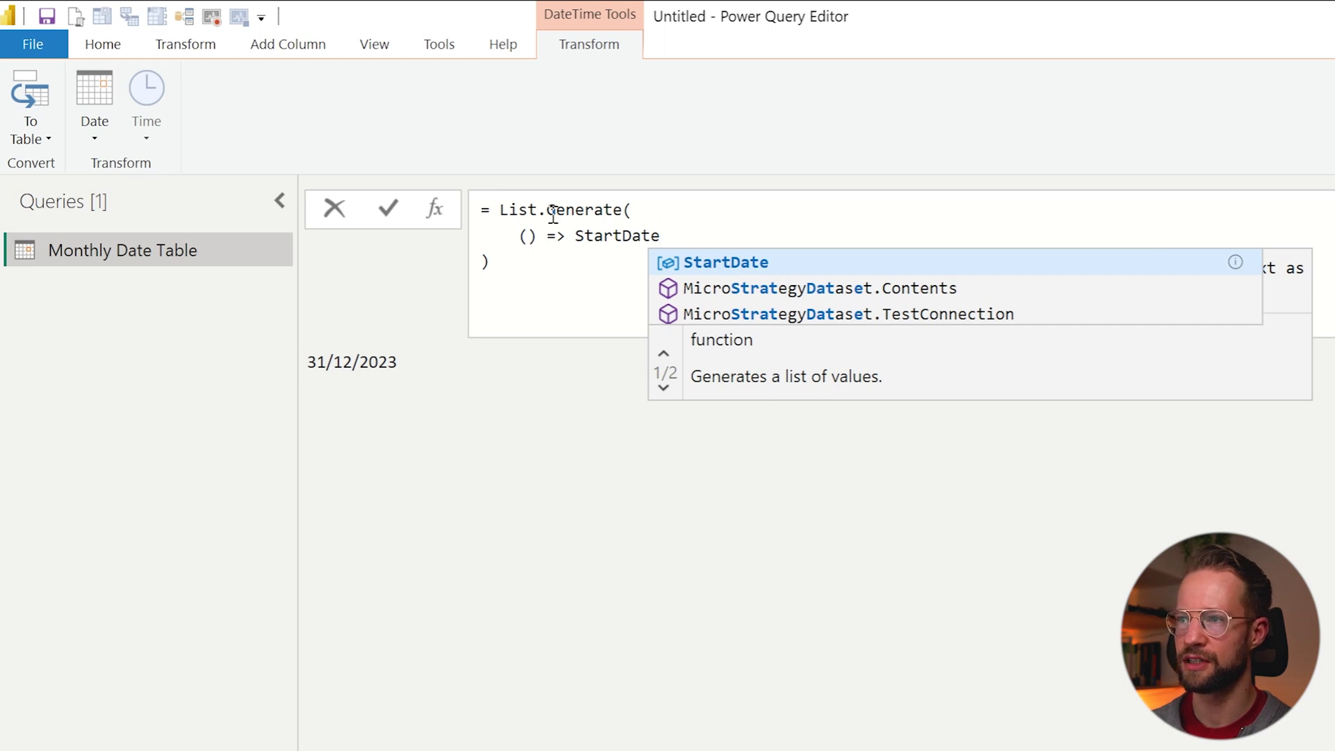
{"action": "type", "text": ","}
{"action": "key", "text": "Return"}
{"action": "type", "text": "each"}
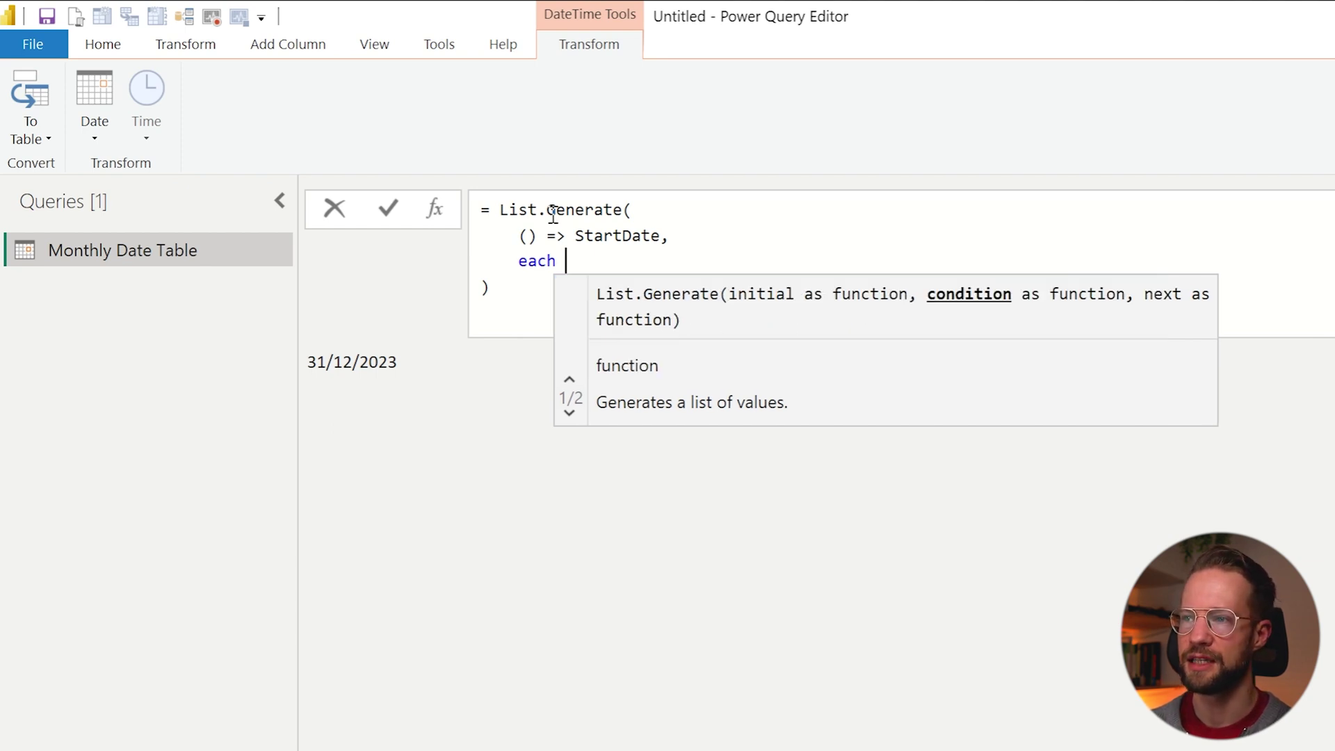
Add the condition _ <= EndDate with the comment '// Condition - run as long as condition is true'.
{"action": "type", "text": "_ <="}
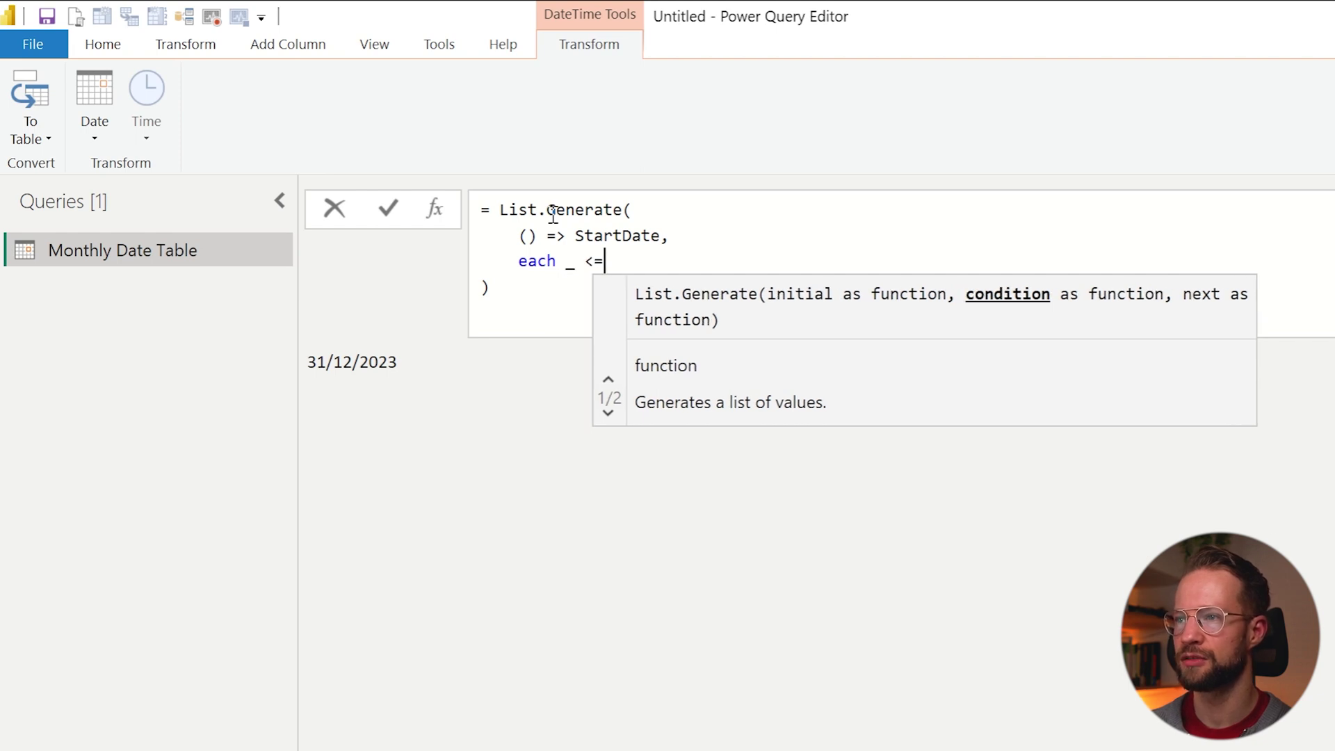
{"action": "type", "text": " End"}
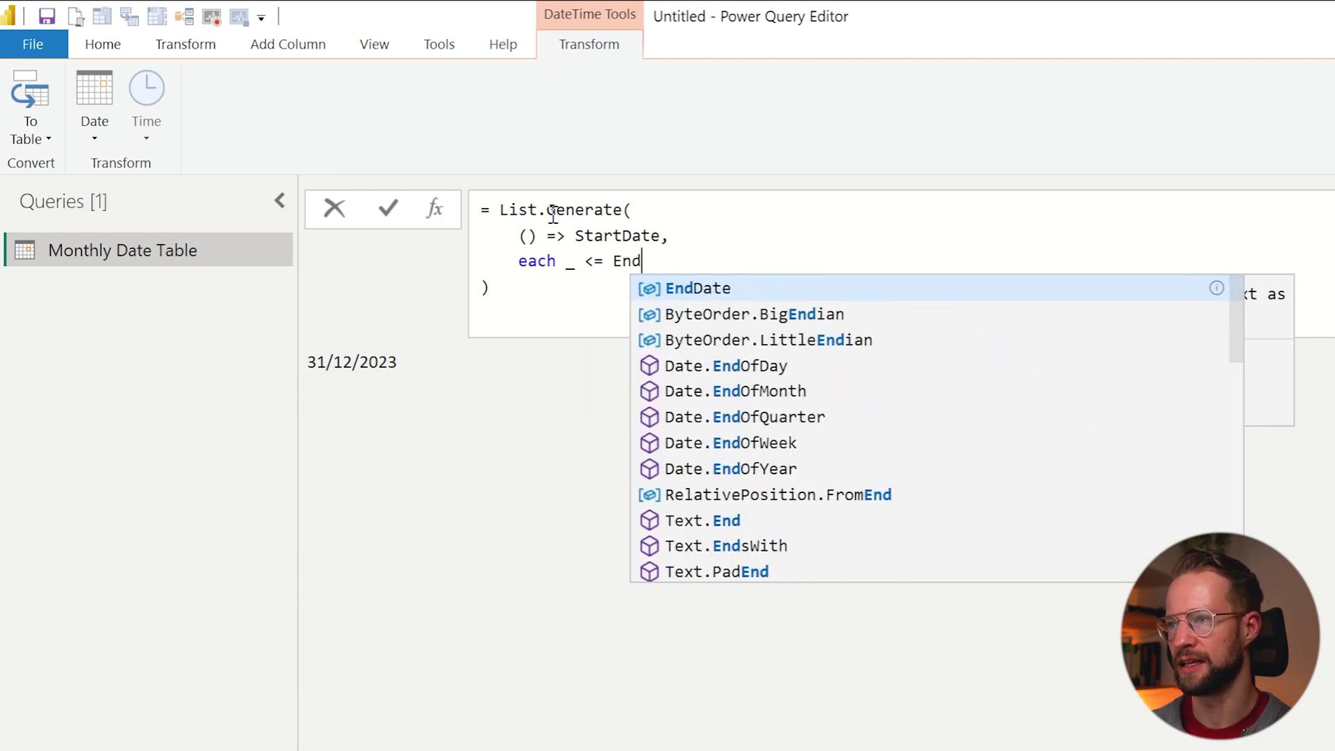
{"action": "type", "text": "Date, // "}
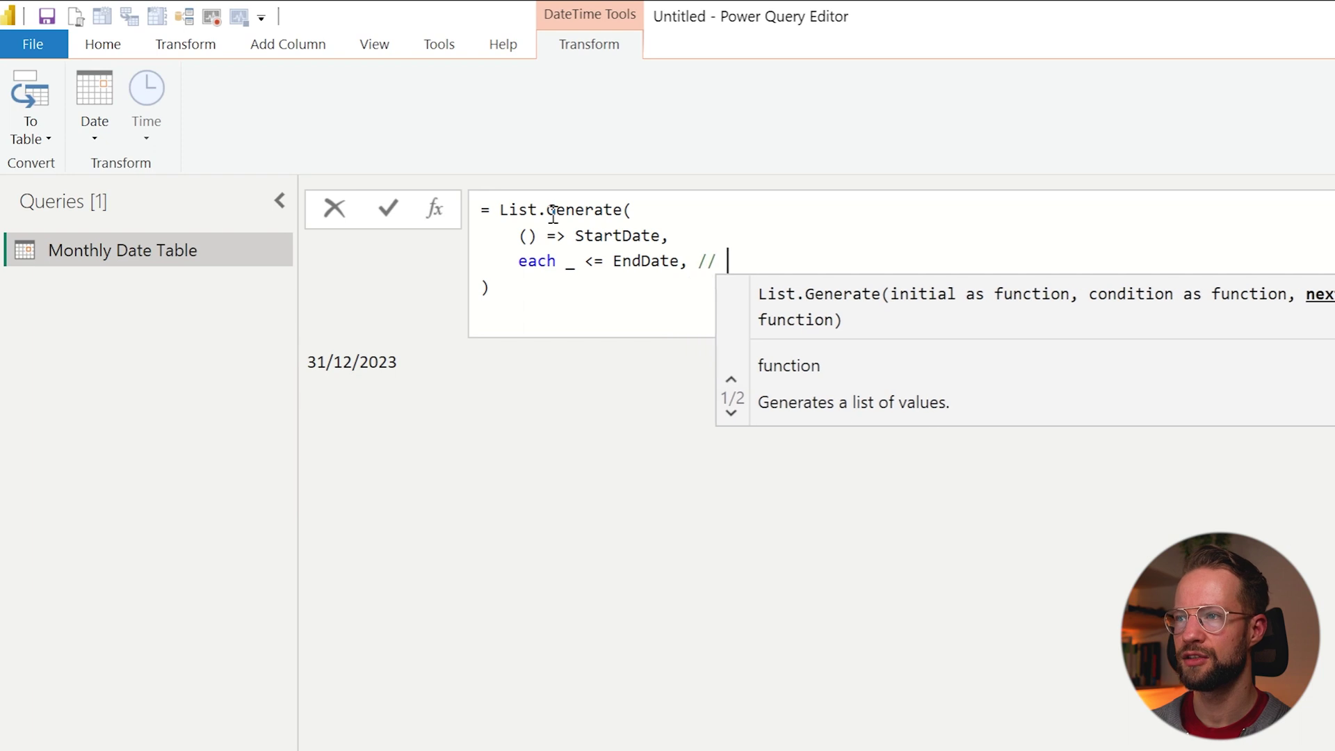
{"action": "type", "text": "Condition for h"}
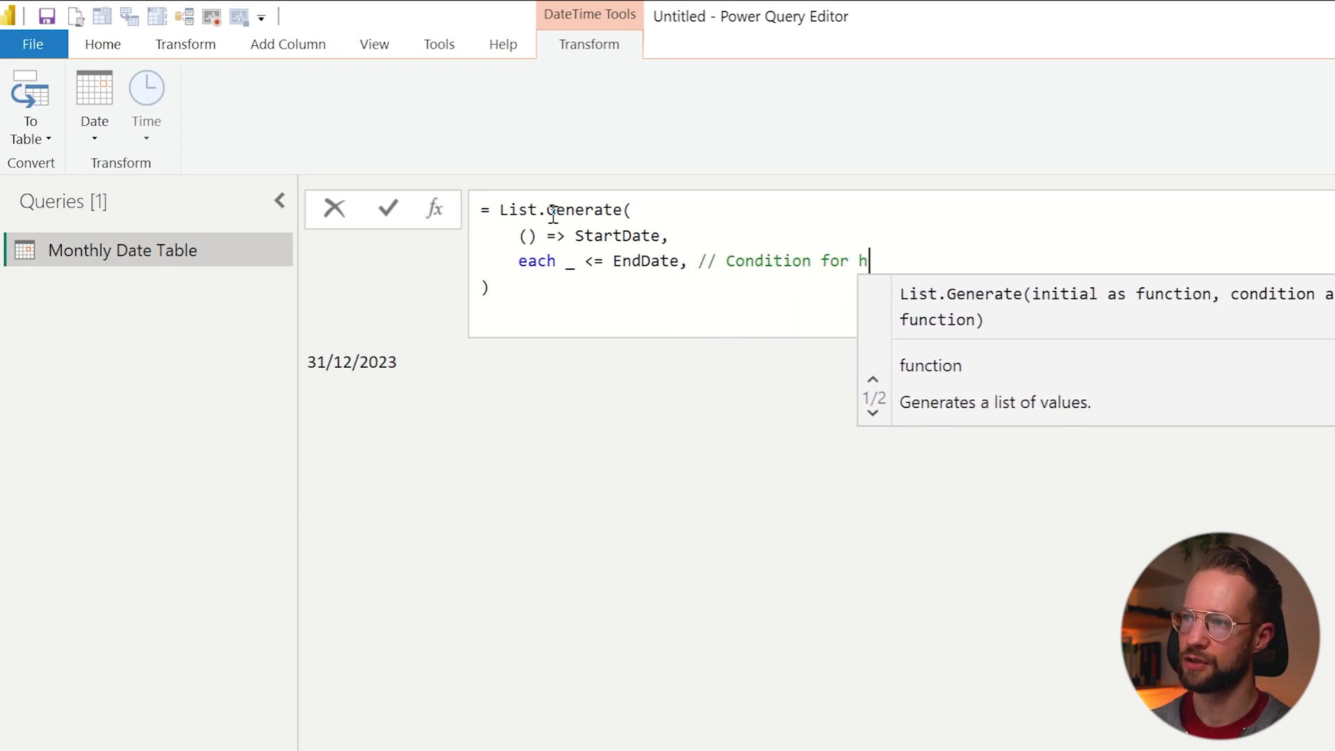
{"action": "key", "text": "BackSpace"}
{"action": "key", "text": "BackSpace"}
{"action": "key", "text": "BackSpace"}
{"action": "key", "text": "BackSpace"}
{"action": "key", "text": "BackSpace"}
{"action": "type", "text": "to"}
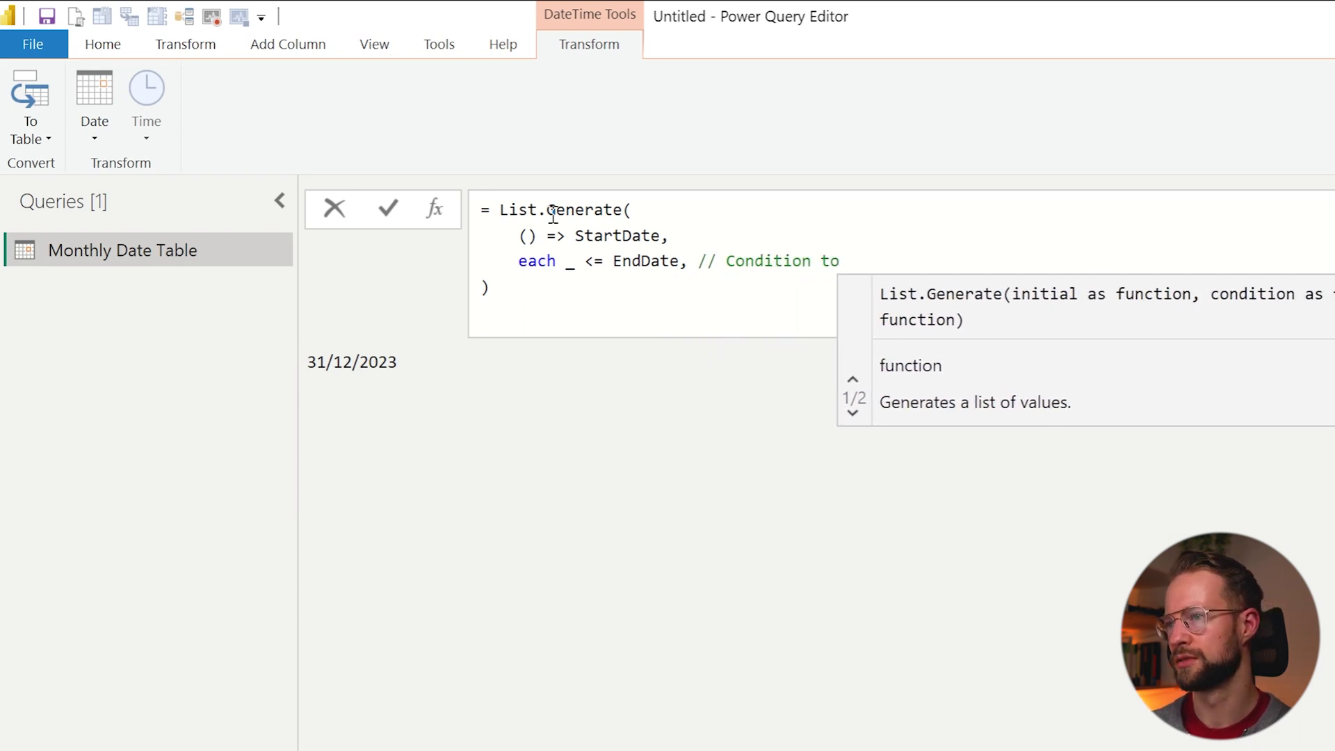
{"action": "key", "text": "BackSpace"}
{"action": "key", "text": "BackSpace"}
{"action": "key", "text": "BackSpace"}
{"action": "key", "text": "BackSpace"}
{"action": "type", "text": "- run as "}
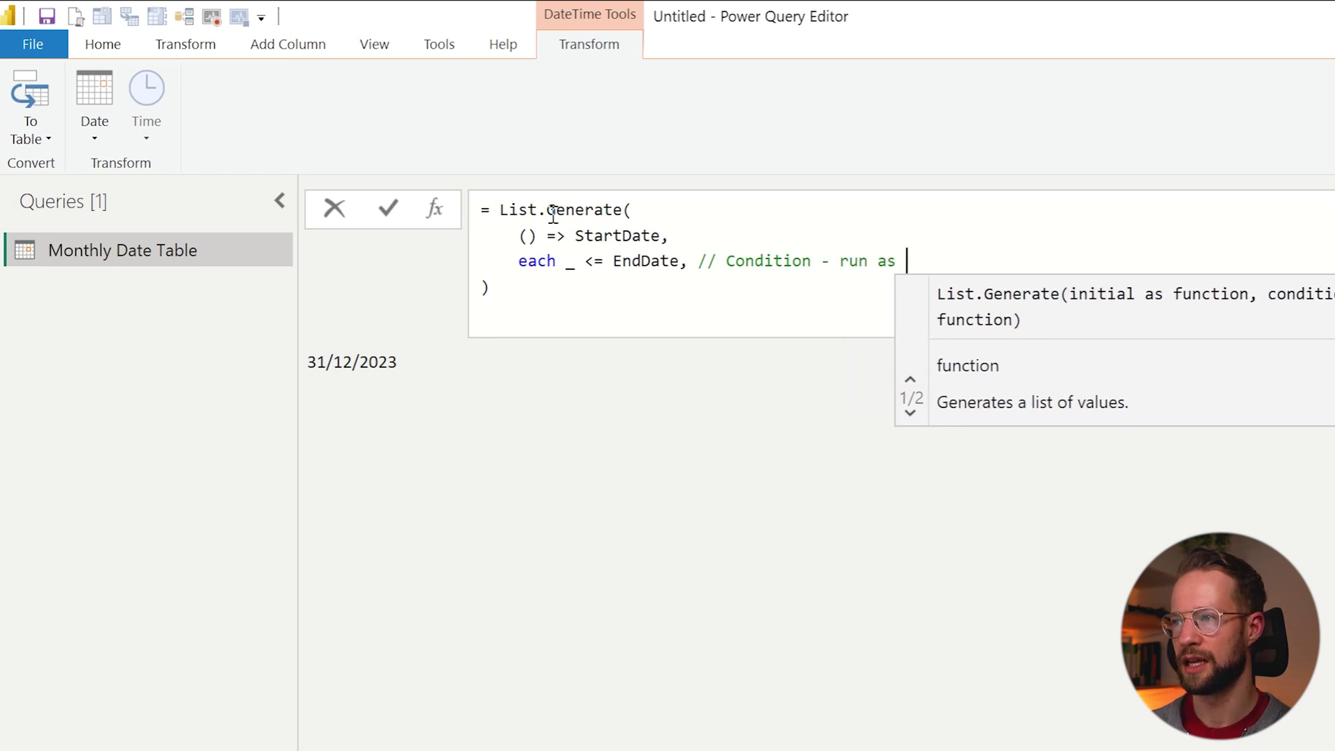
{"action": "type", "text": "long as condition is"}
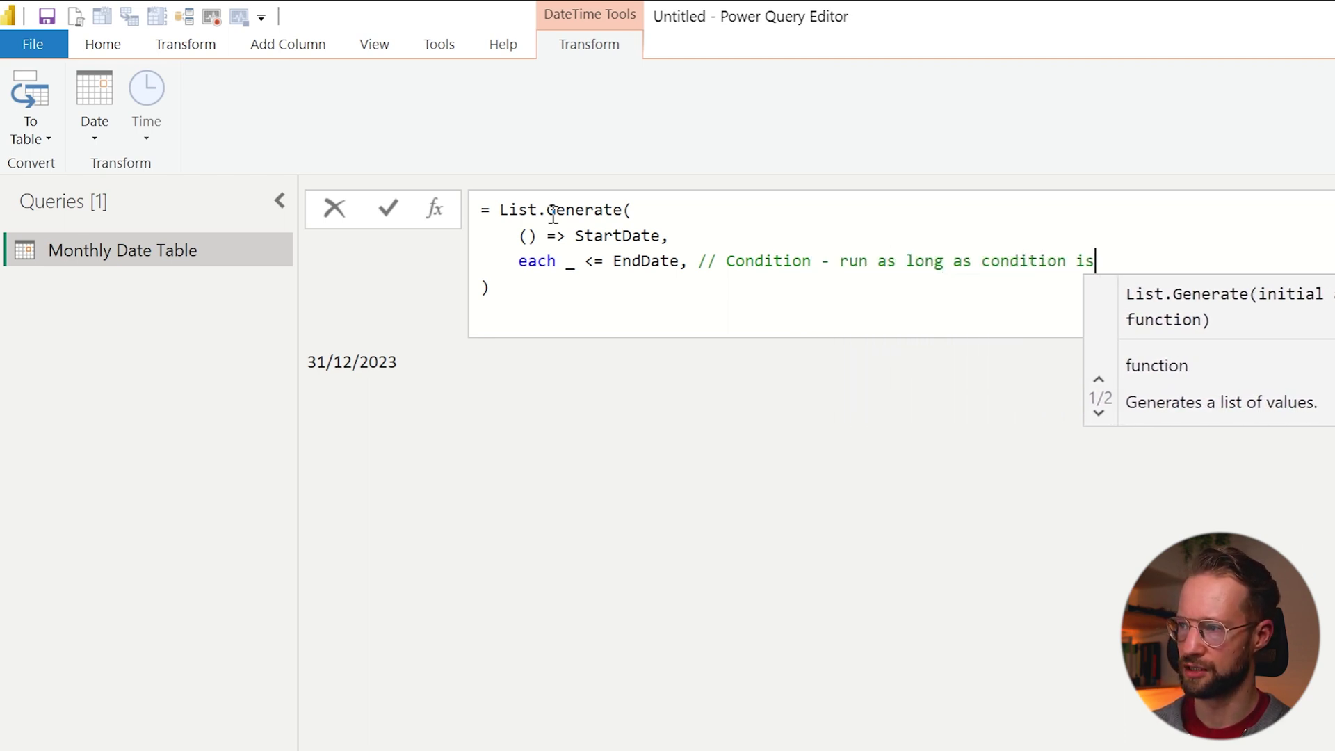
{"action": "type", "text": " true"}
{"action": "key", "text": "shift+Return"}
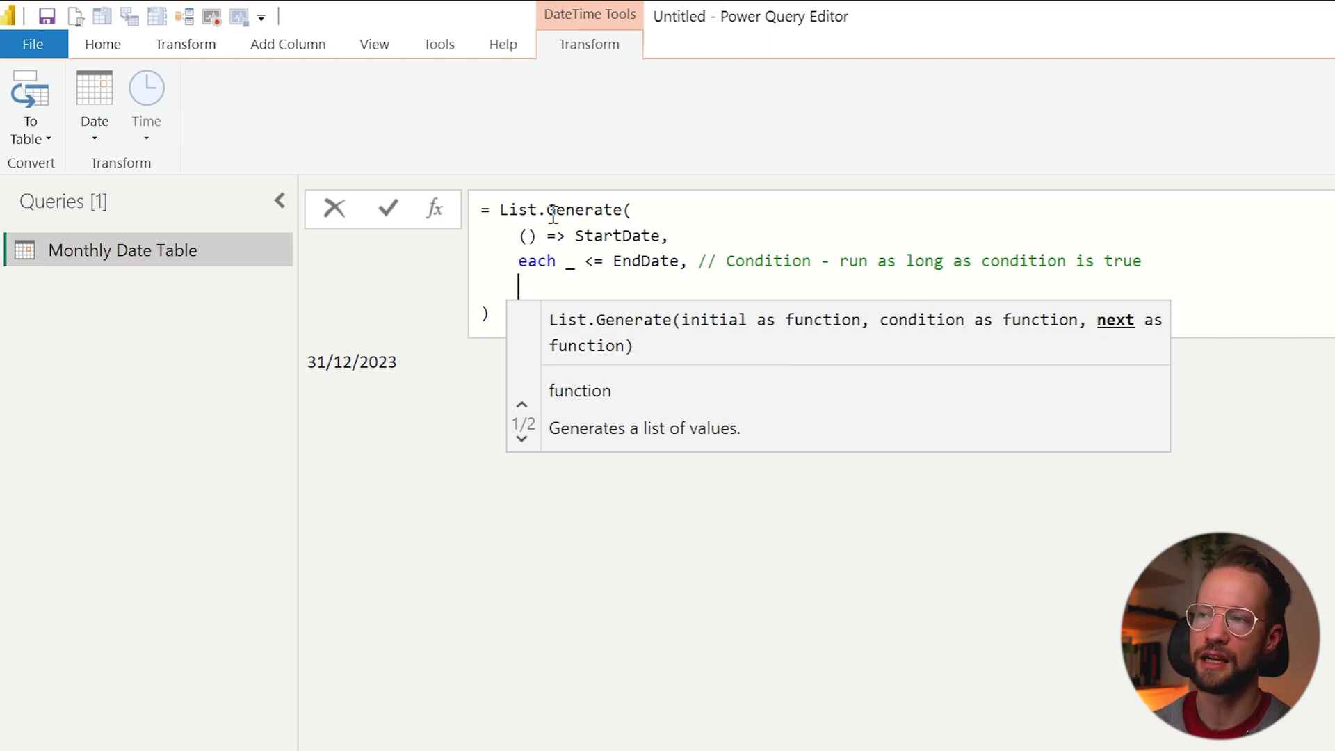
Add the next-value function each Date.AddDays( _, 1 ) and commit the formula.
{"action": "type", "text": "each _"}
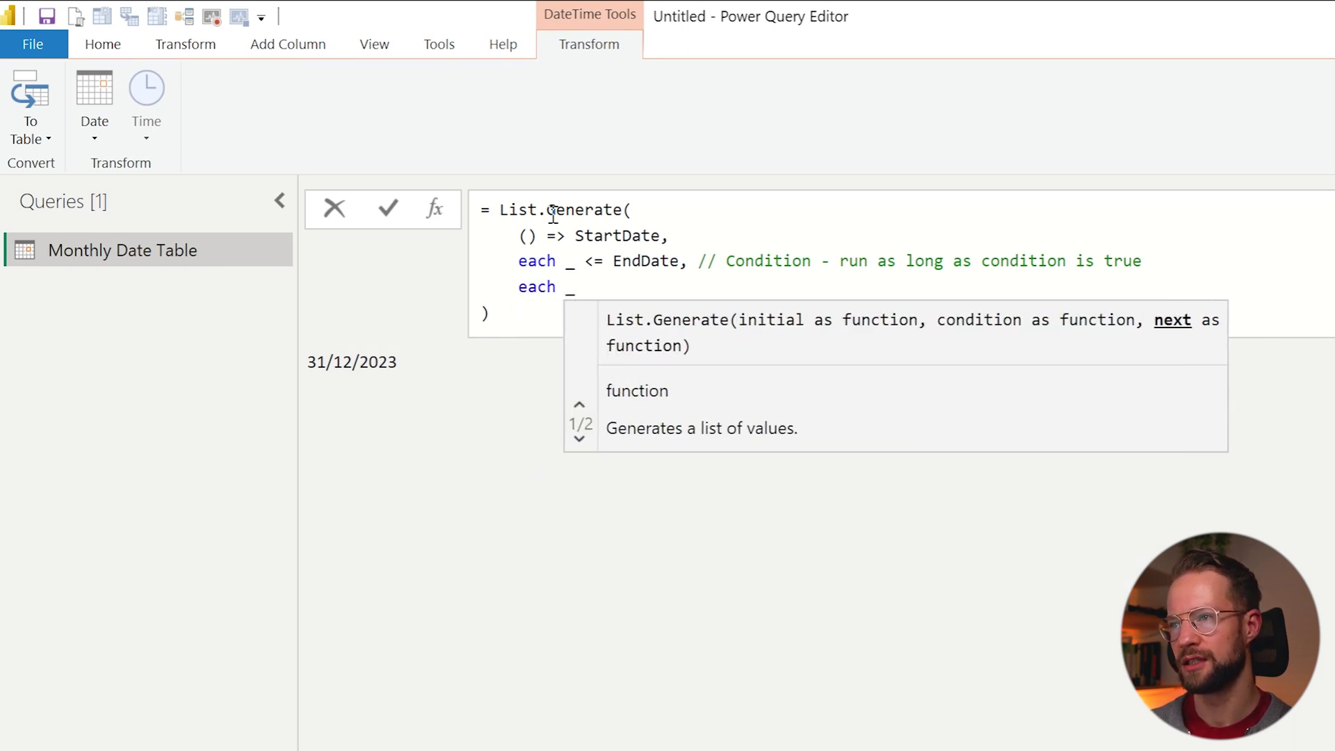
{"action": "key", "text": "Left"}
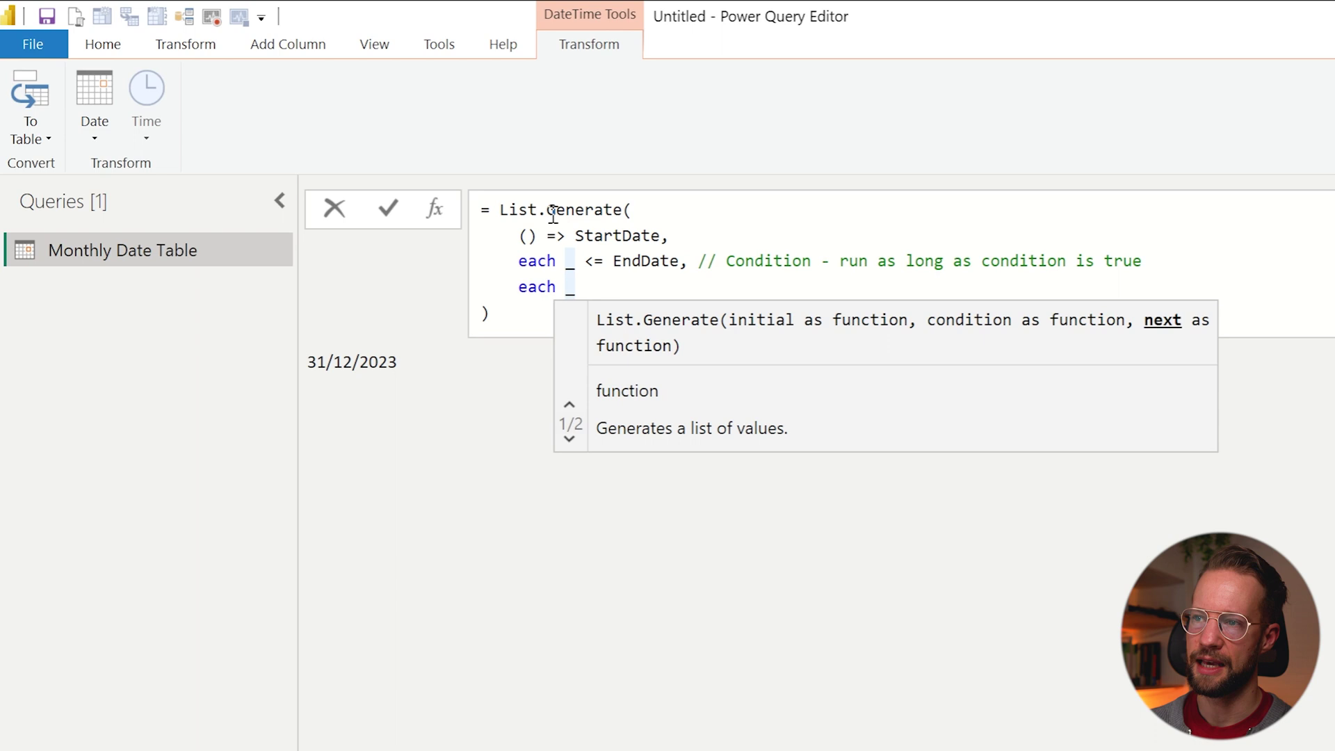
{"action": "type", "text": "Date"}
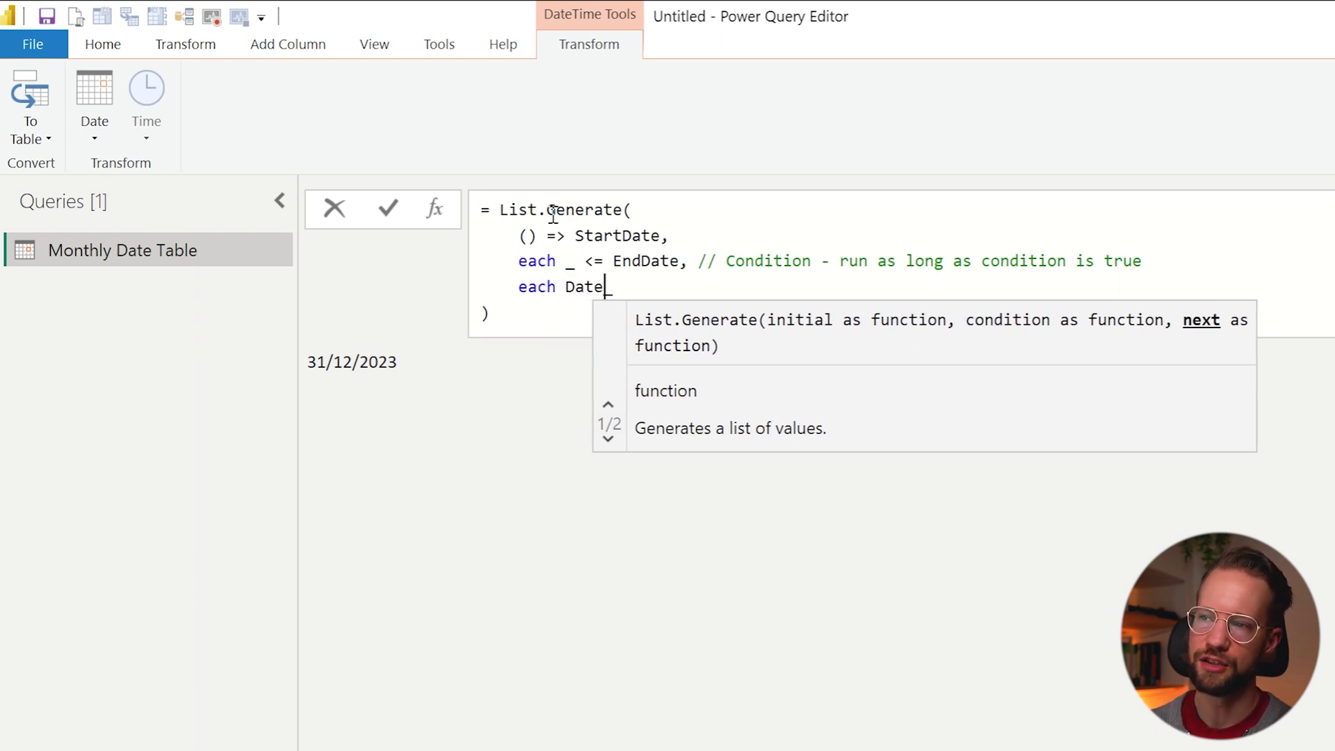
{"action": "type", "text": ".AddDays("}
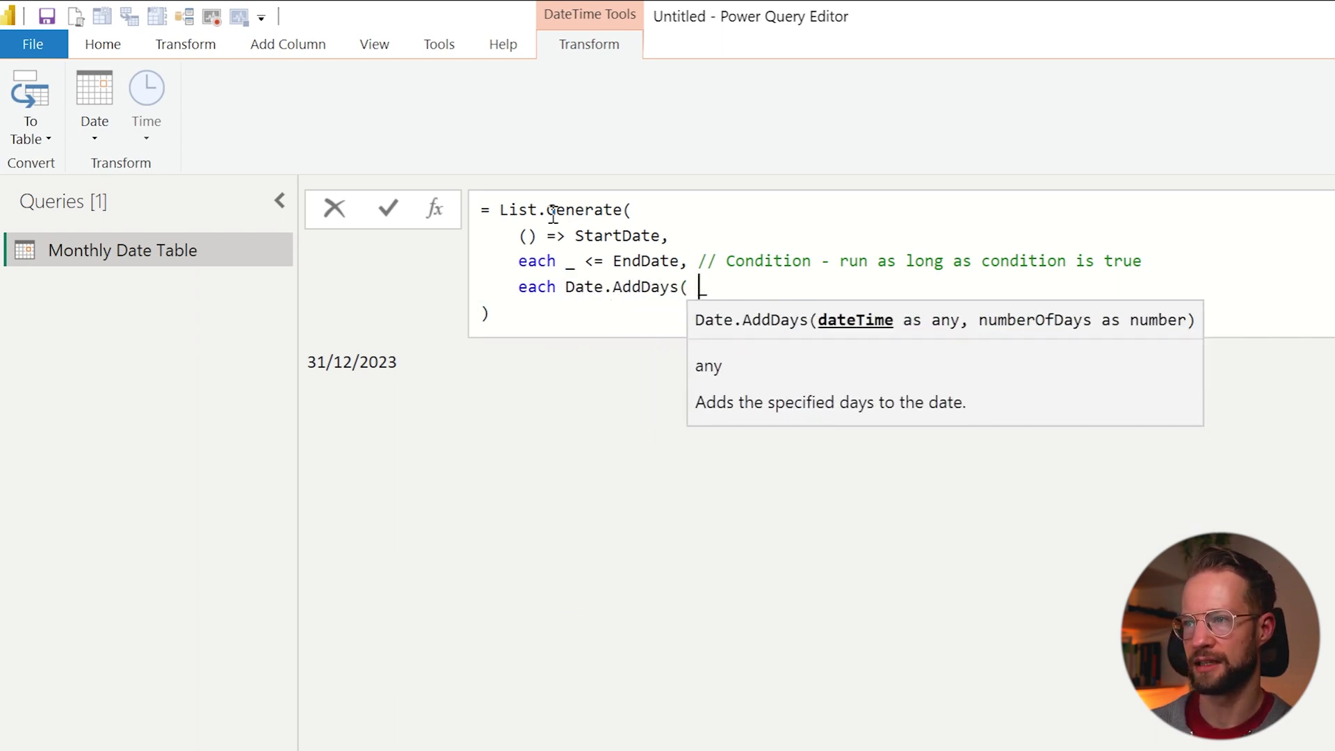
{"action": "key", "text": "Right"}
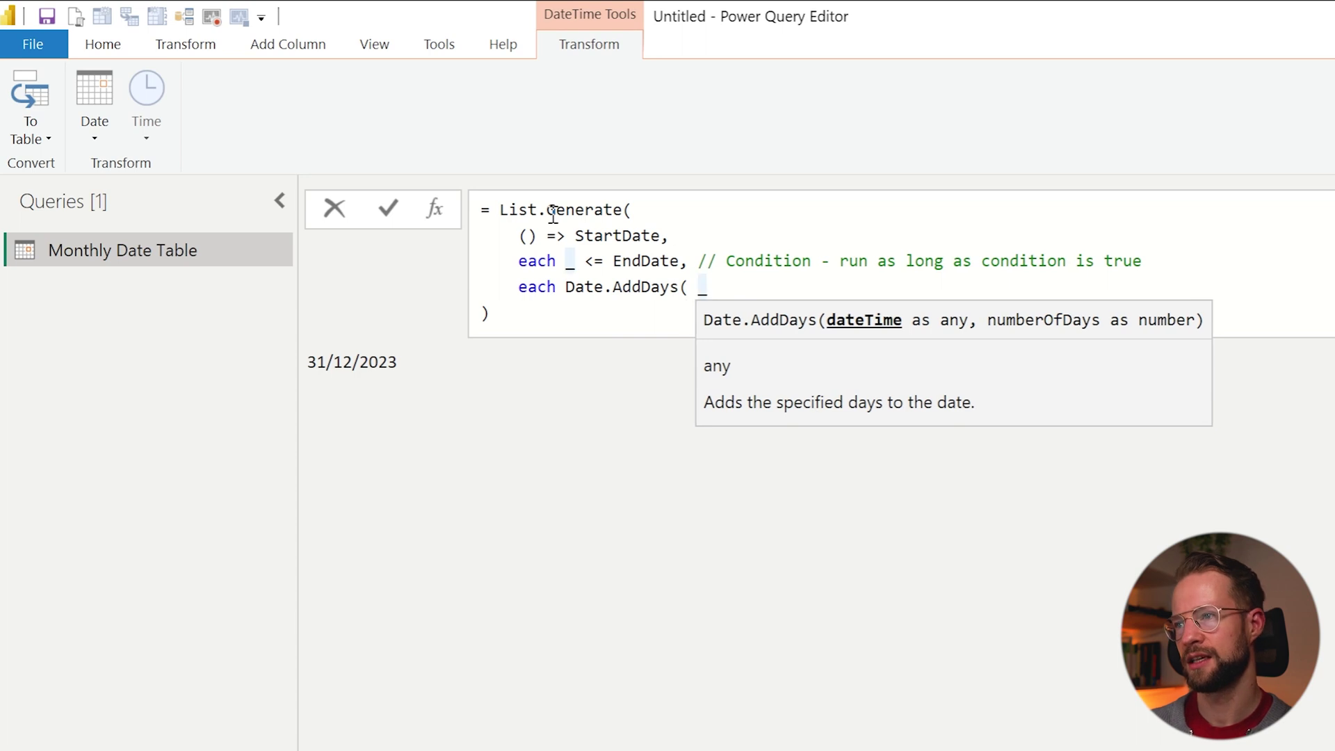
{"action": "type", "text": ", 1 )"}
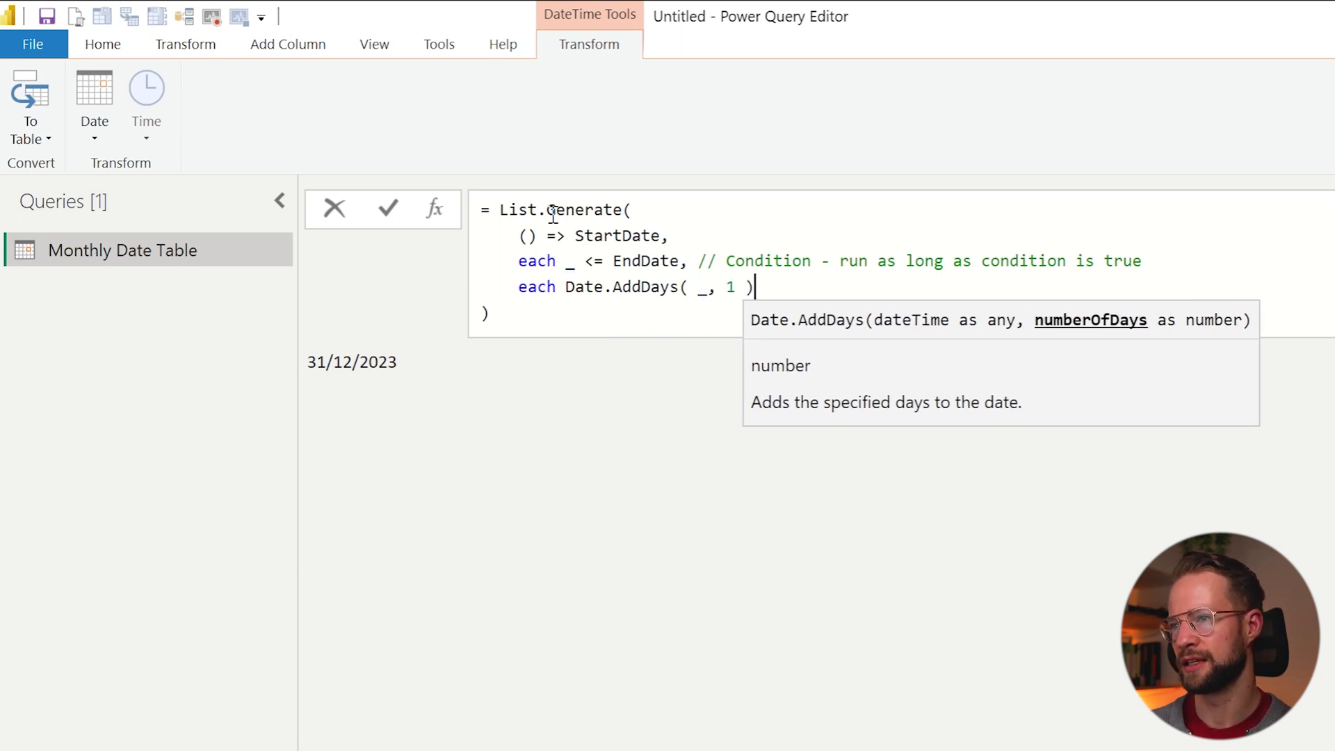
{"action": "key", "text": "Return"}
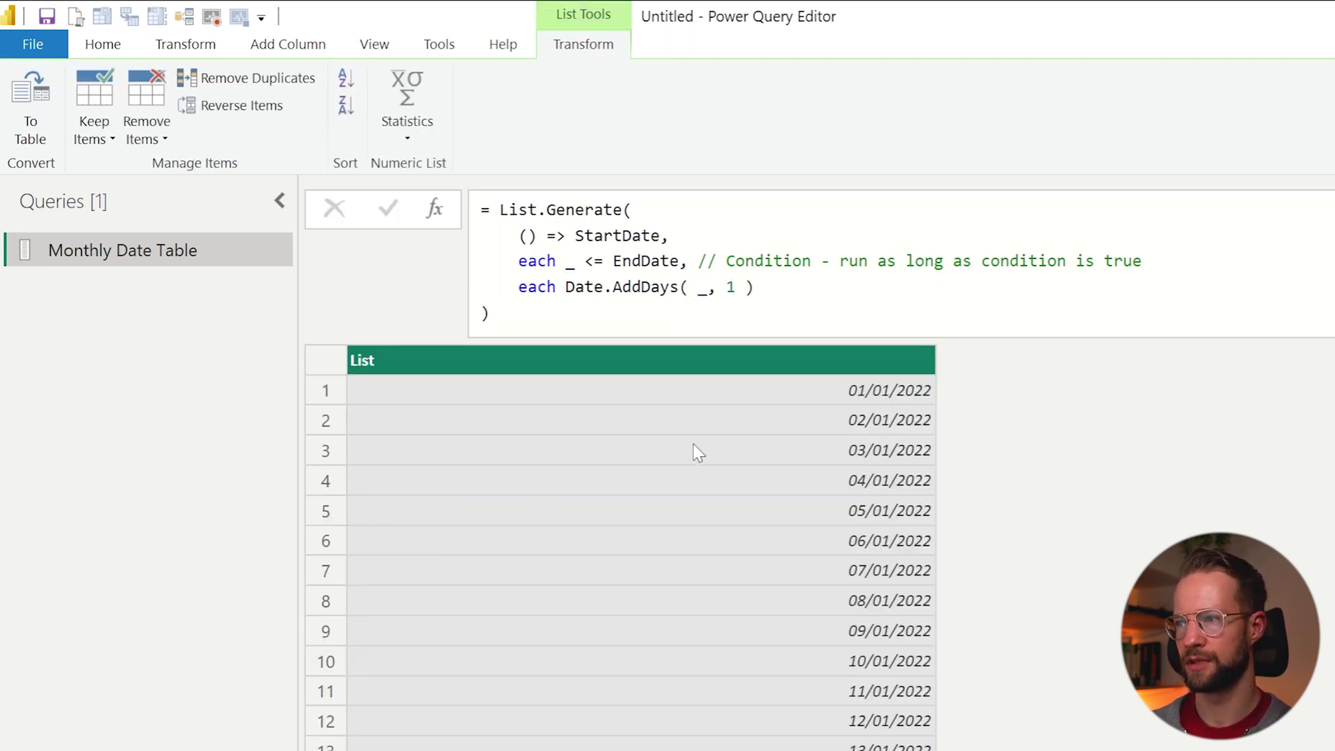
{"action": "left_click", "coordinate": [617, 237]}
{"action": "double_click", "coordinate": [618, 236]}
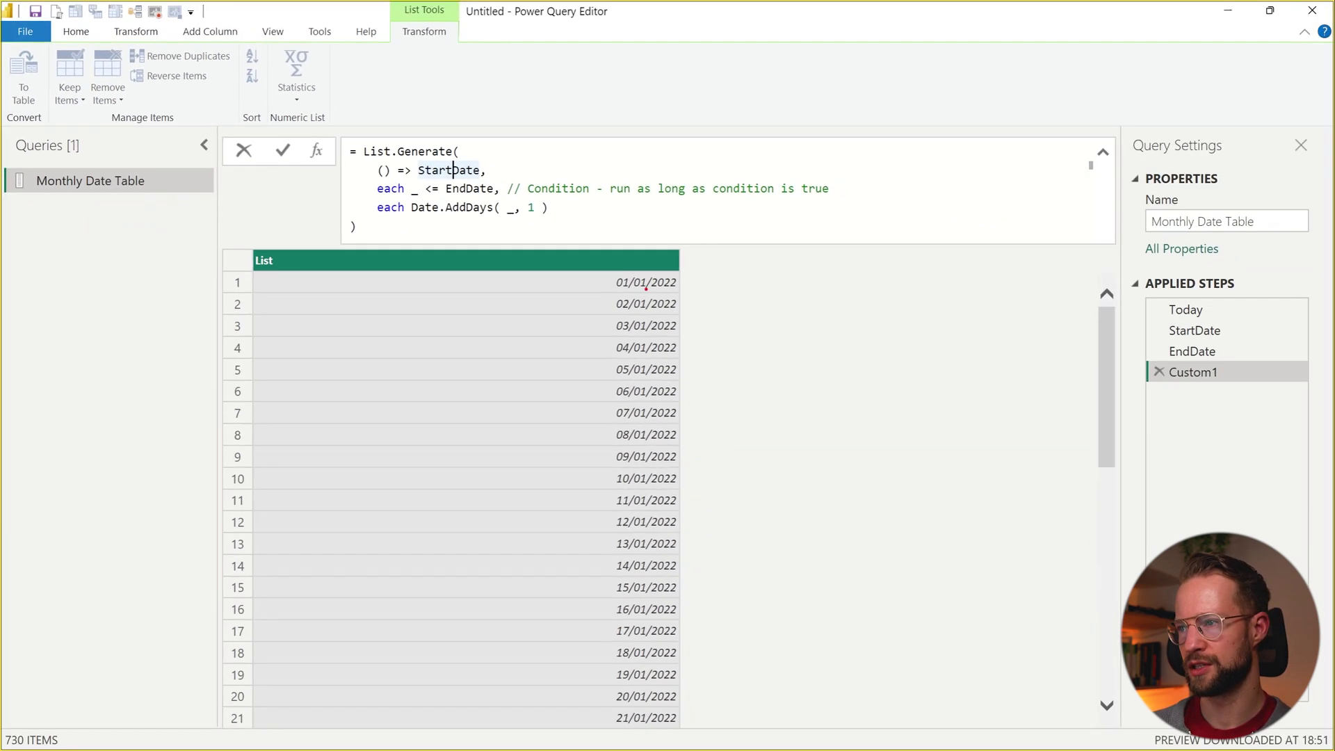
{"action": "left_click_drag", "start_coordinate": [594, 269], "coordinate": [695, 293]}
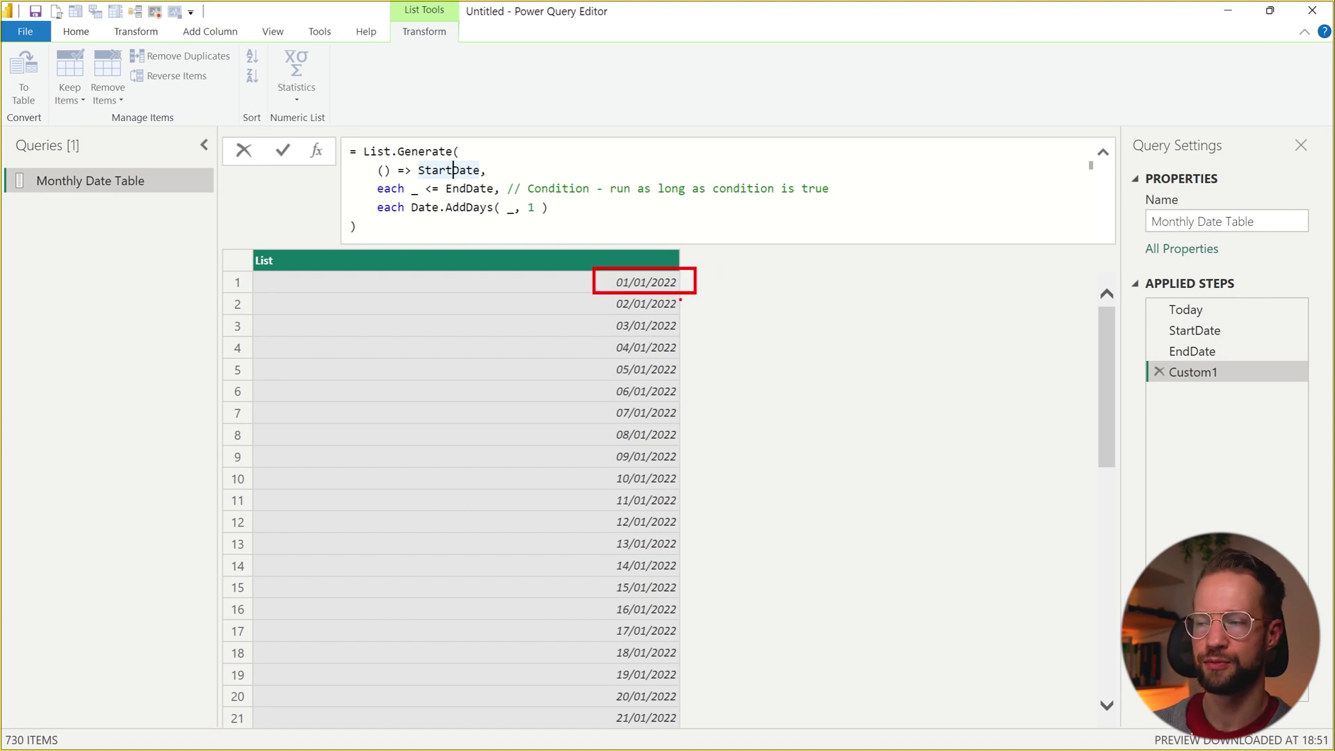
{"action": "key", "text": "Escape"}
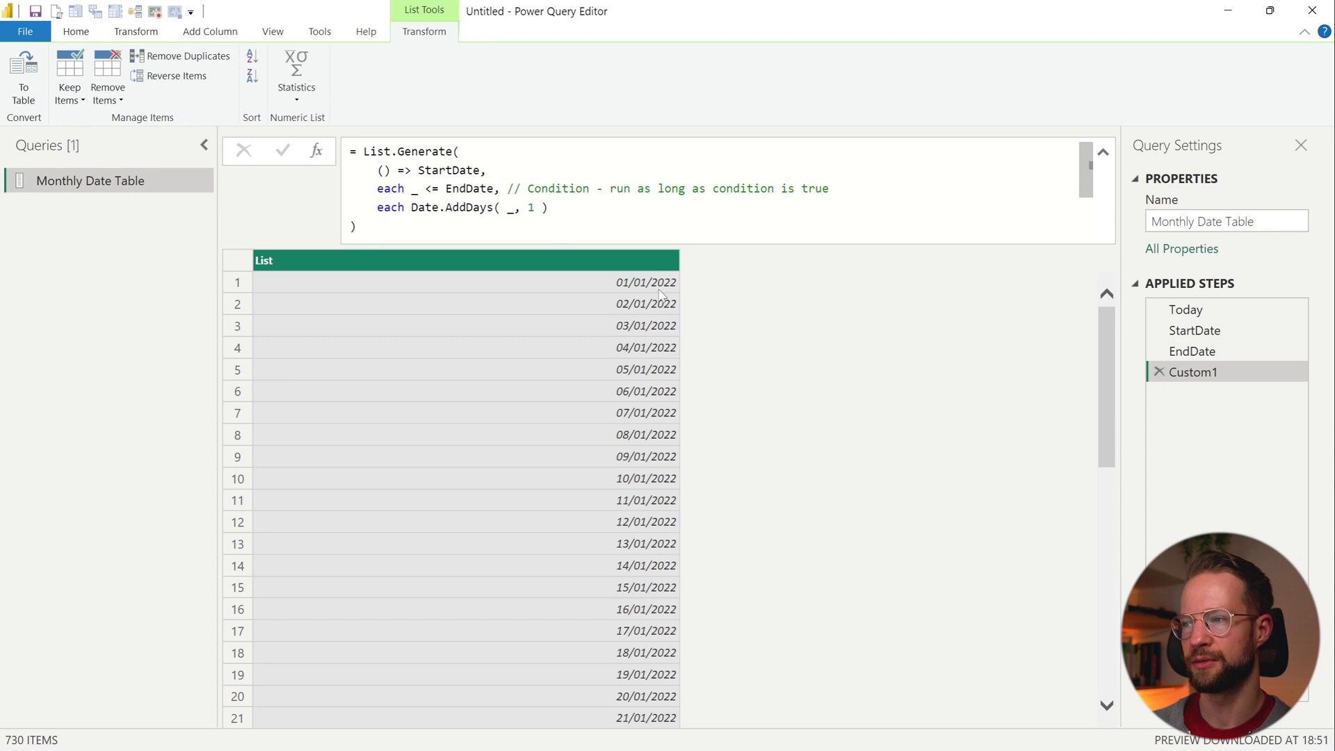
{"action": "scroll", "coordinate": [700, 415], "scroll_direction": "down", "scroll_amount": 13}
{"action": "scroll", "coordinate": [700, 414], "scroll_direction": "up", "scroll_amount": 13}
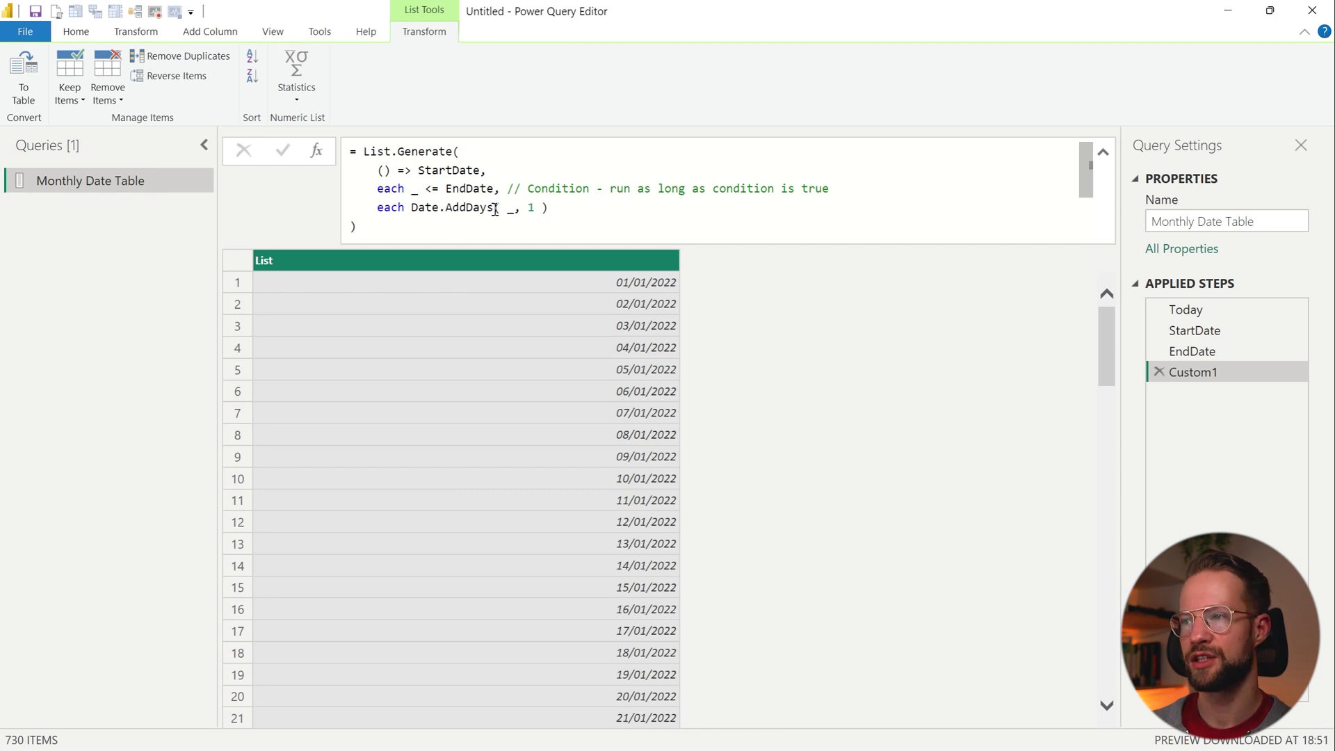
Change Date.AddDays to Date.AddMonths( _, 1 ) so the list steps monthly from 01/01/2022.
{"action": "left_click_drag", "start_coordinate": [495, 209], "coordinate": [468, 209]}
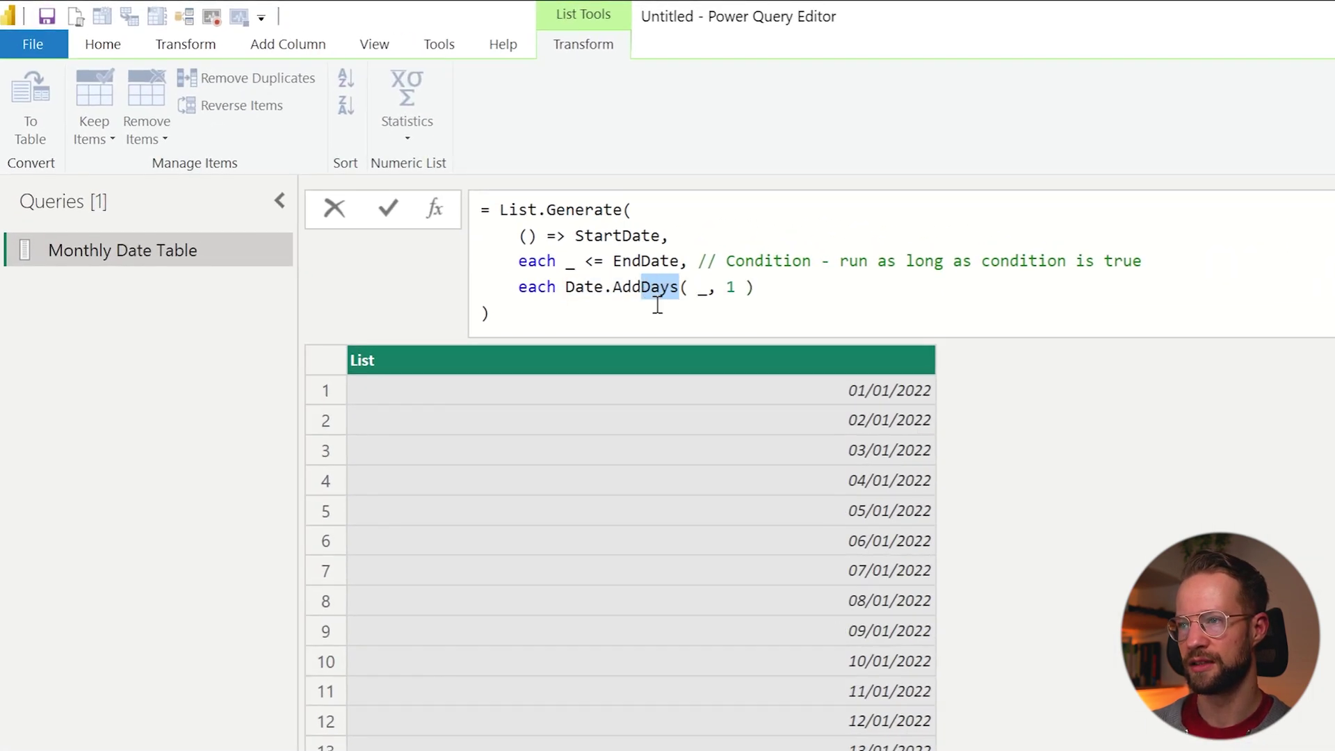
{"action": "type", "text": "Month"}
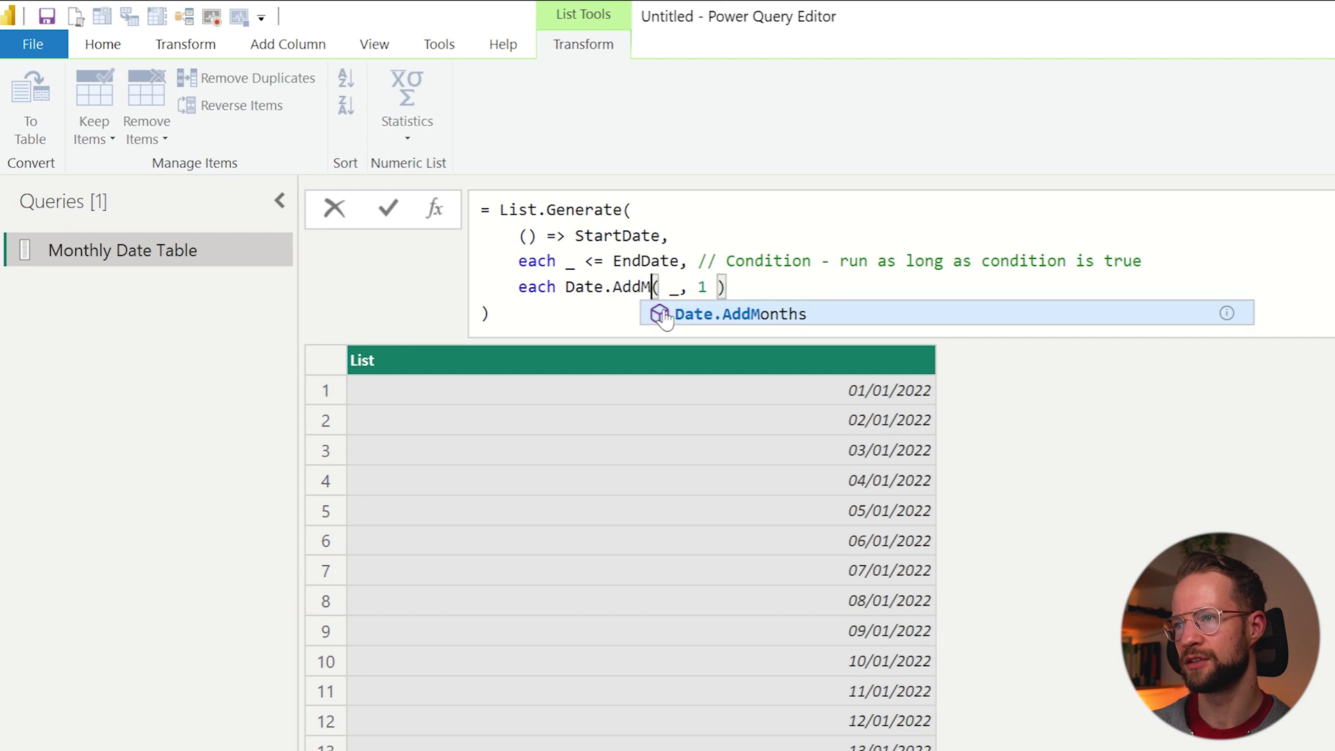
{"action": "left_click", "coordinate": [789, 286]}
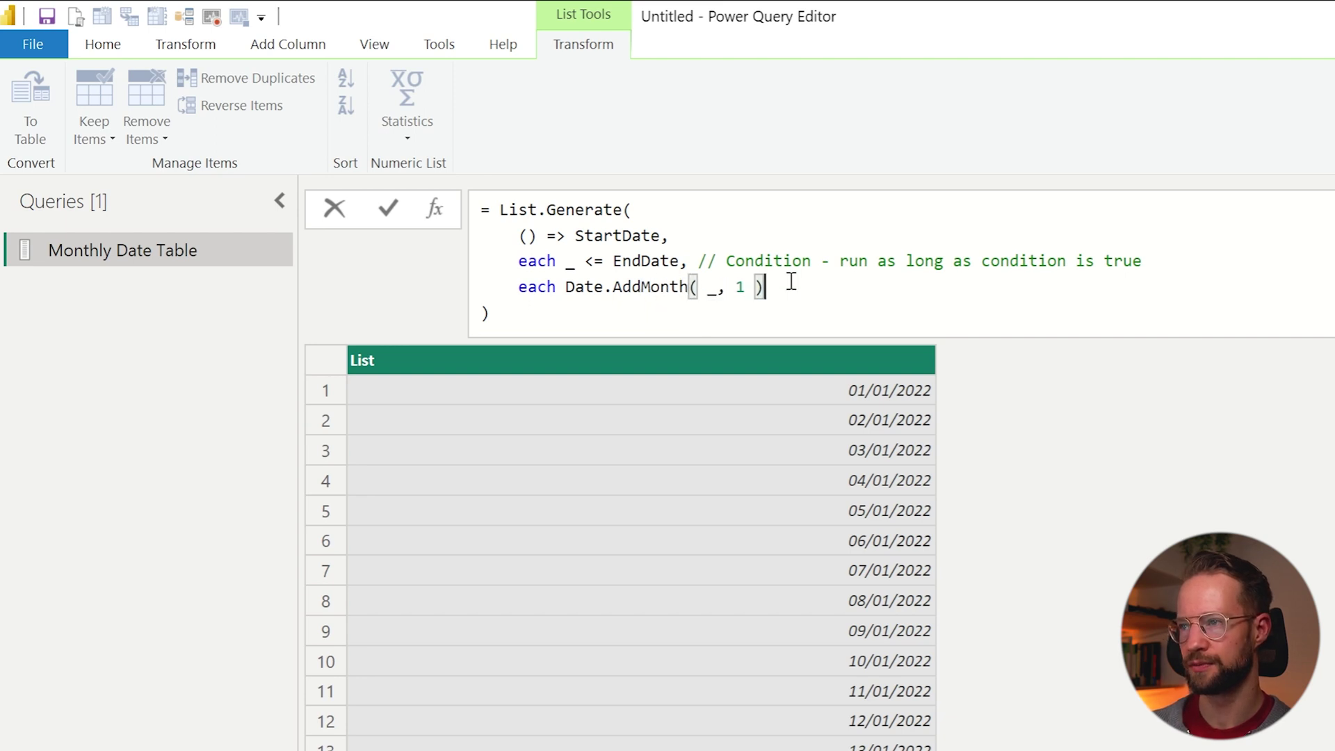
{"action": "key", "text": "Return"}
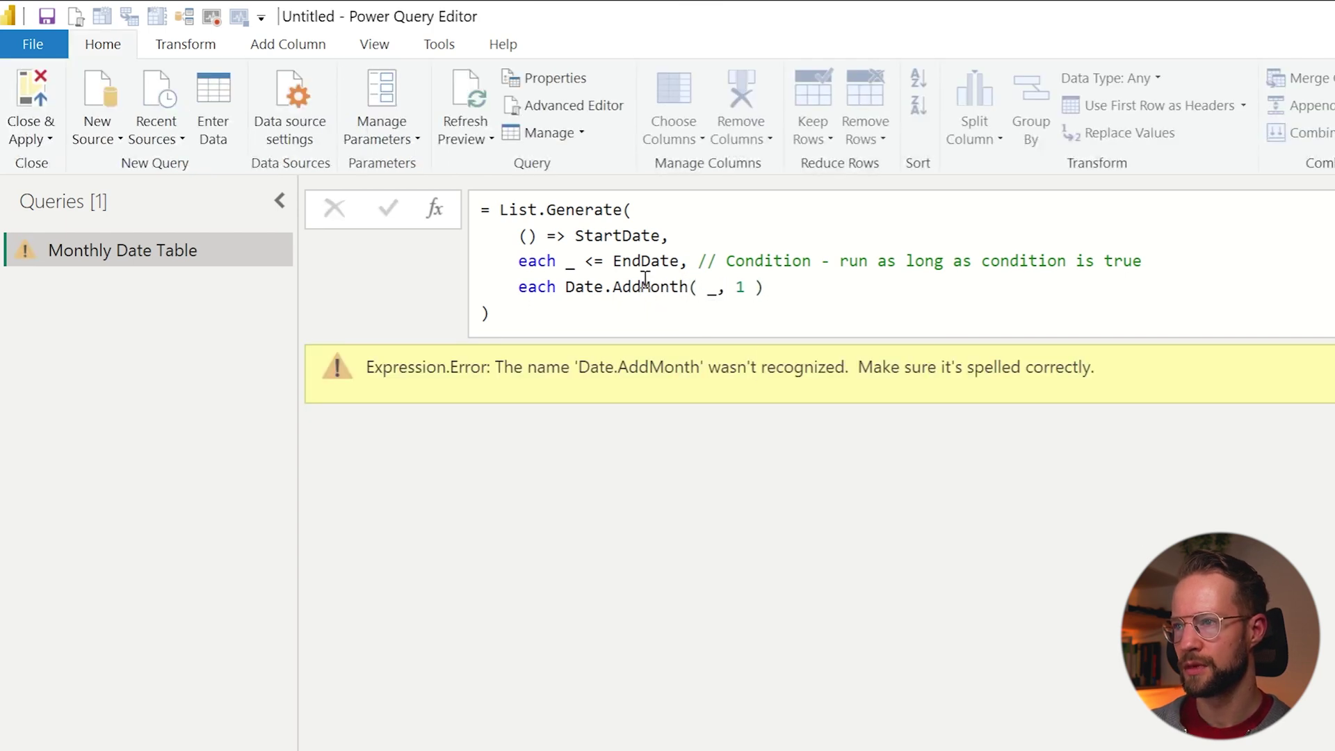
{"action": "left_click", "coordinate": [691, 286]}
{"action": "type", "text": "s"}
{"action": "key", "text": "Return"}
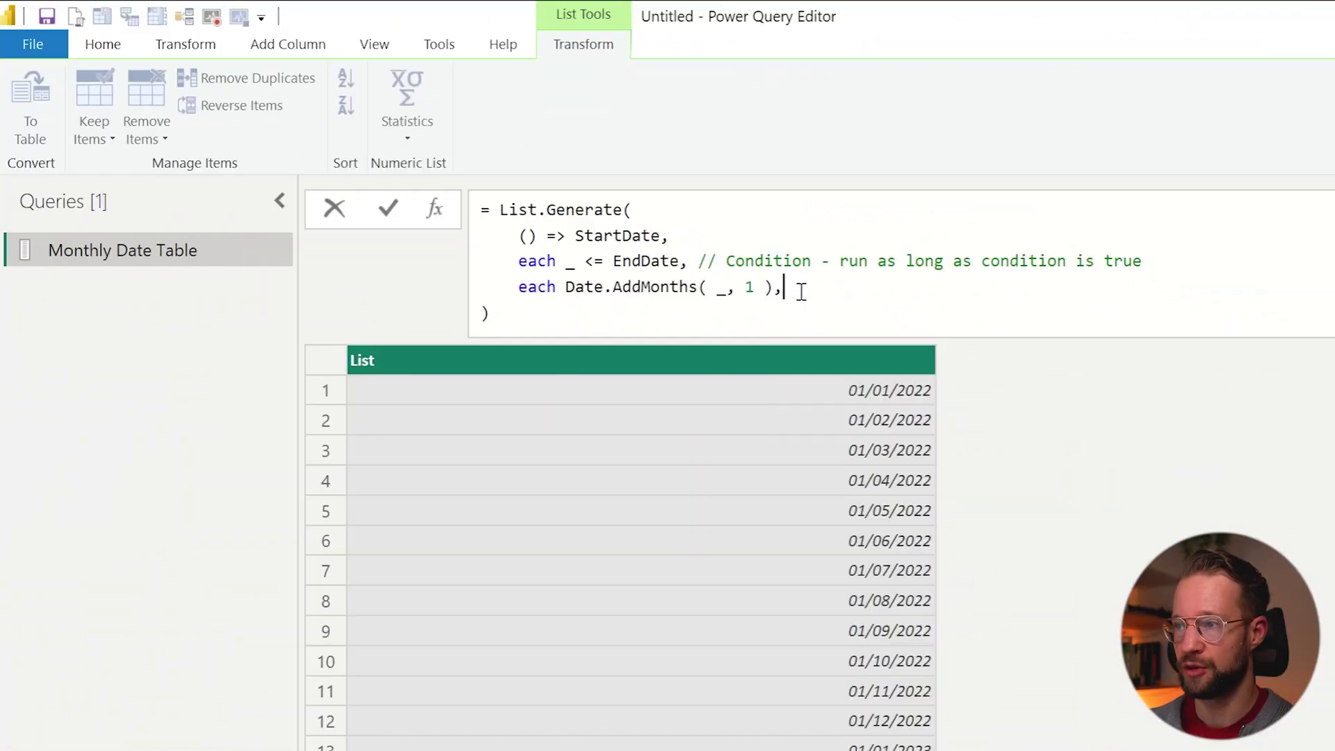
Add a fourth argument each Date.EndOfMonth( _ ) so dates become month ends from 31/01/2022.
{"action": "key", "text": "Return"}
{"action": "type", "text": "e"}
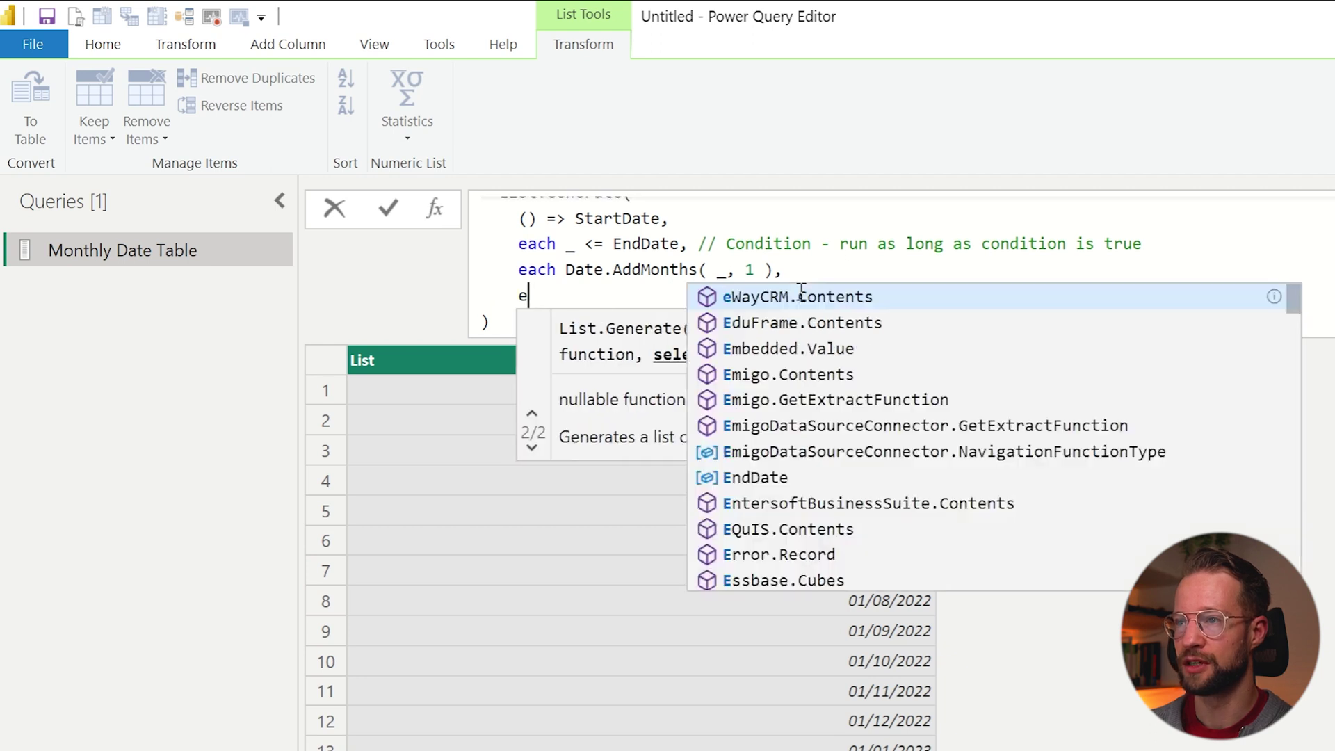
{"action": "type", "text": "ach Dat"}
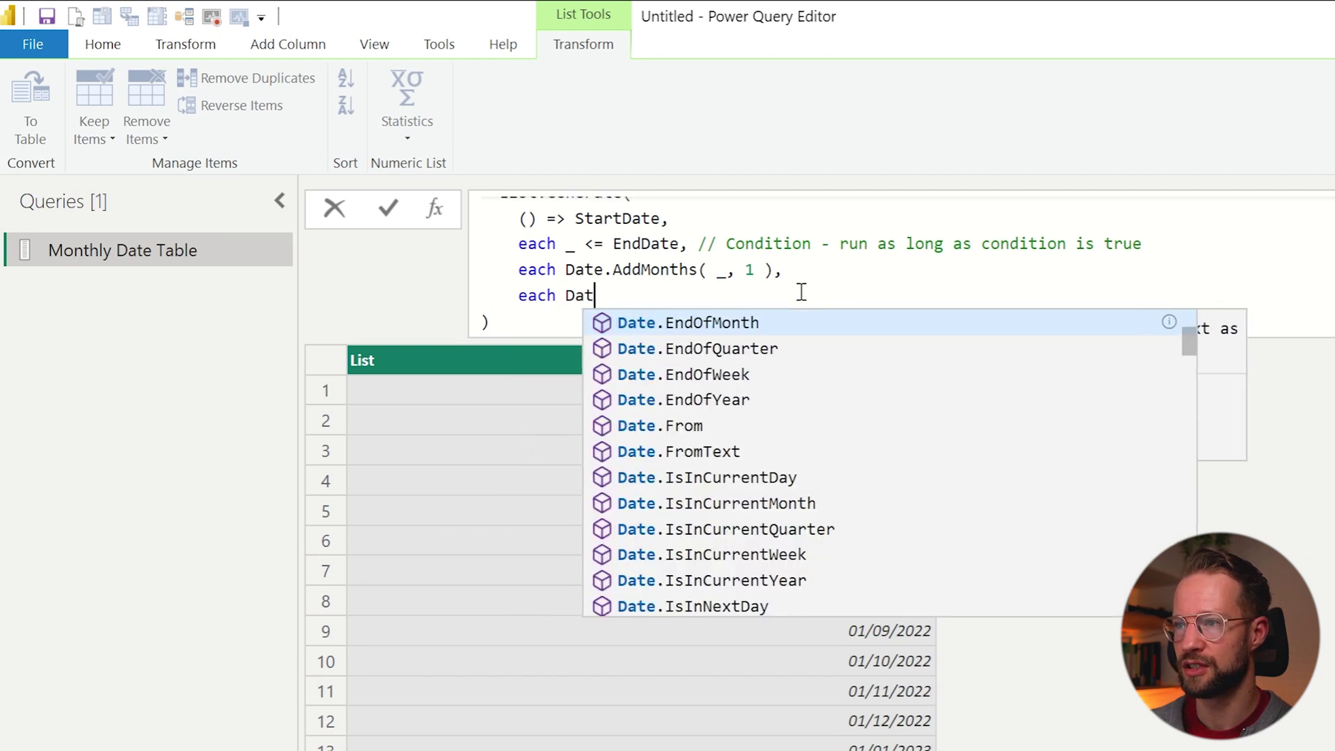
{"action": "type", "text": "e.end"}
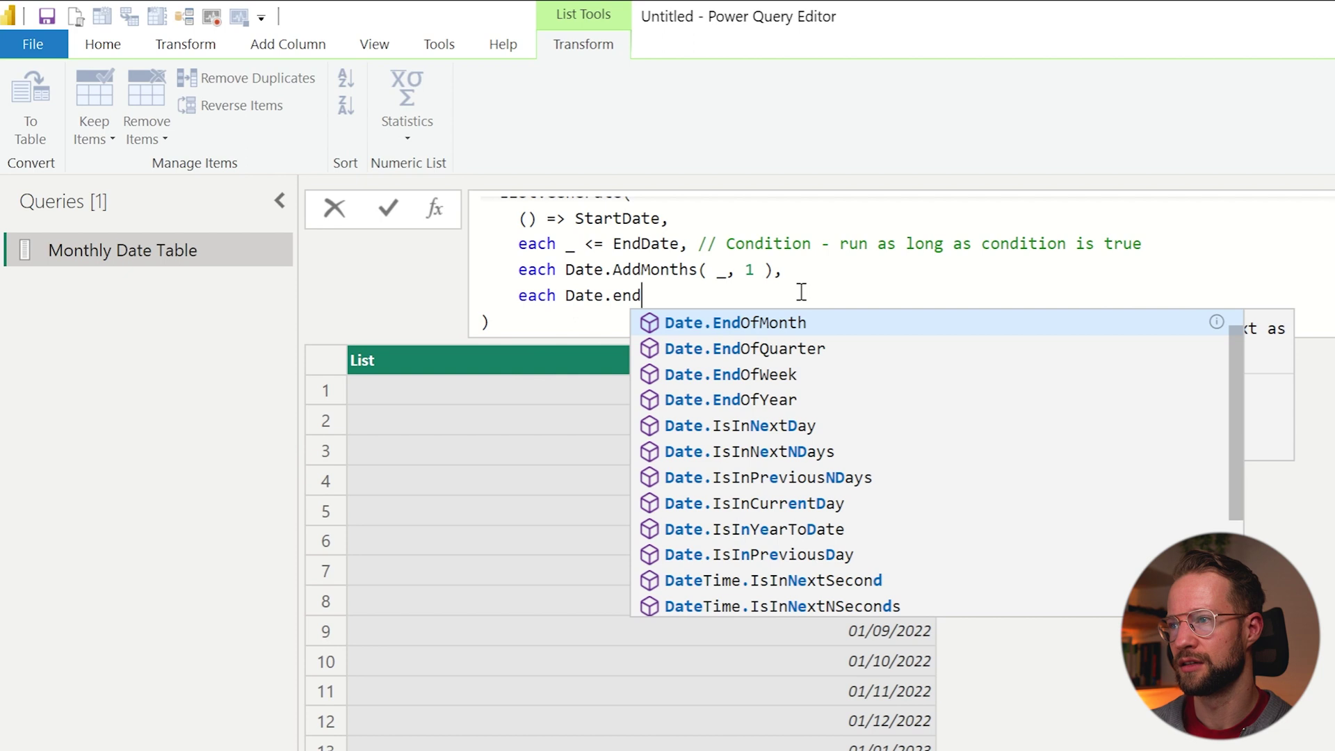
{"action": "key", "text": "Down"}
{"action": "key", "text": "Down"}
{"action": "key", "text": "Up"}
{"action": "key", "text": "Up"}
{"action": "key", "text": "Tab"}
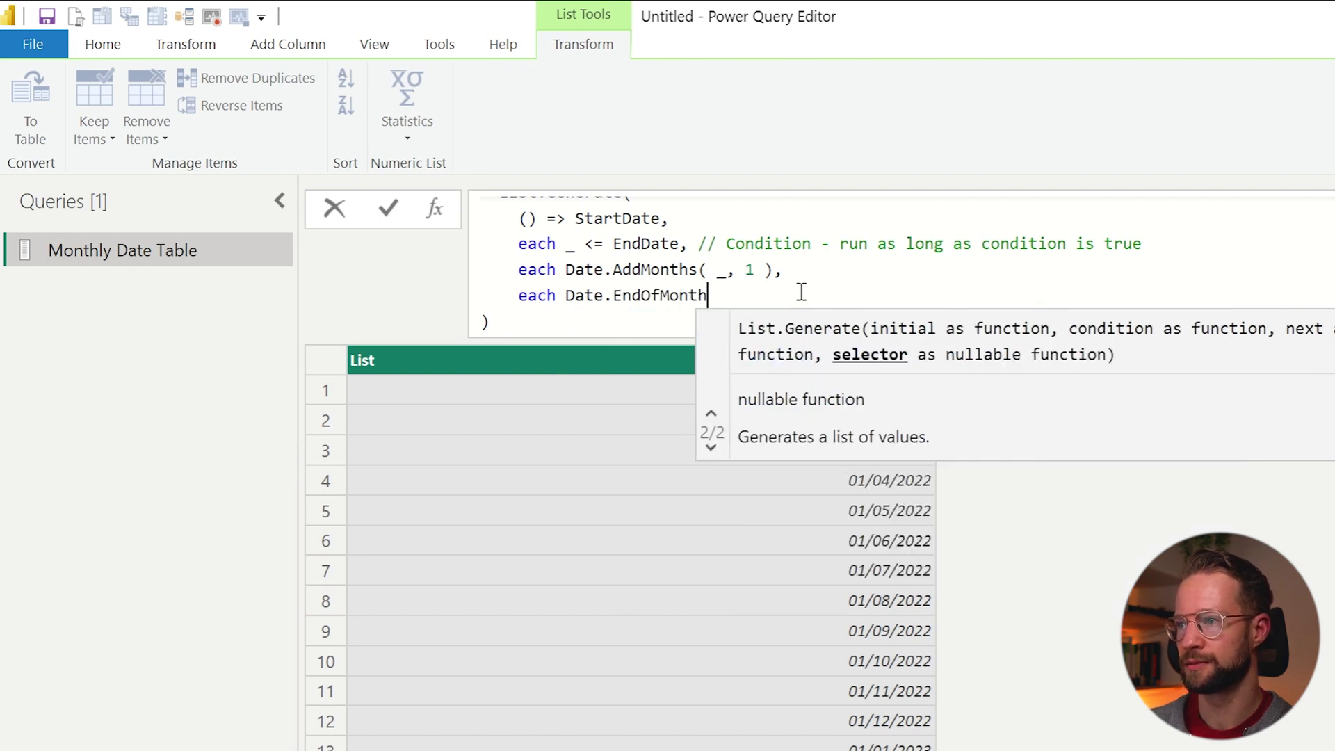
{"action": "type", "text": "( _ "}
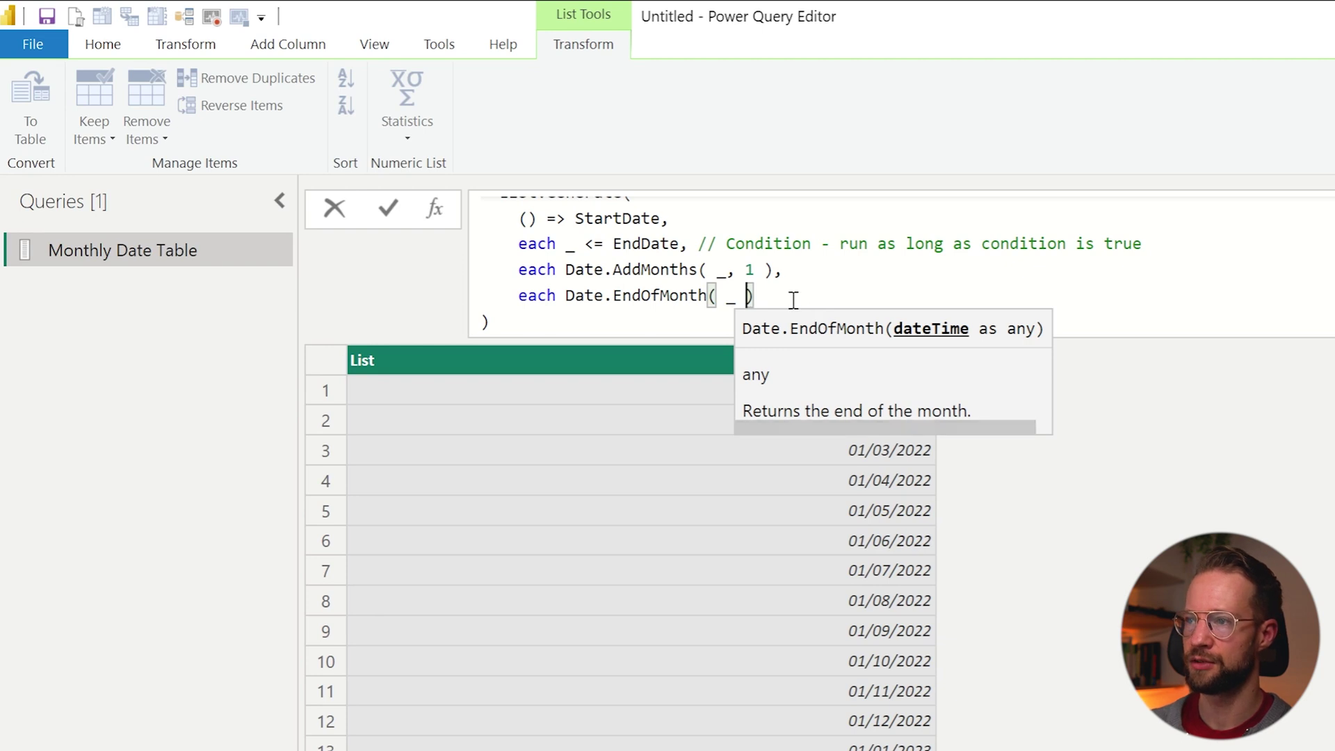
{"action": "type", "text": ")"}
{"action": "key", "text": "Return"}
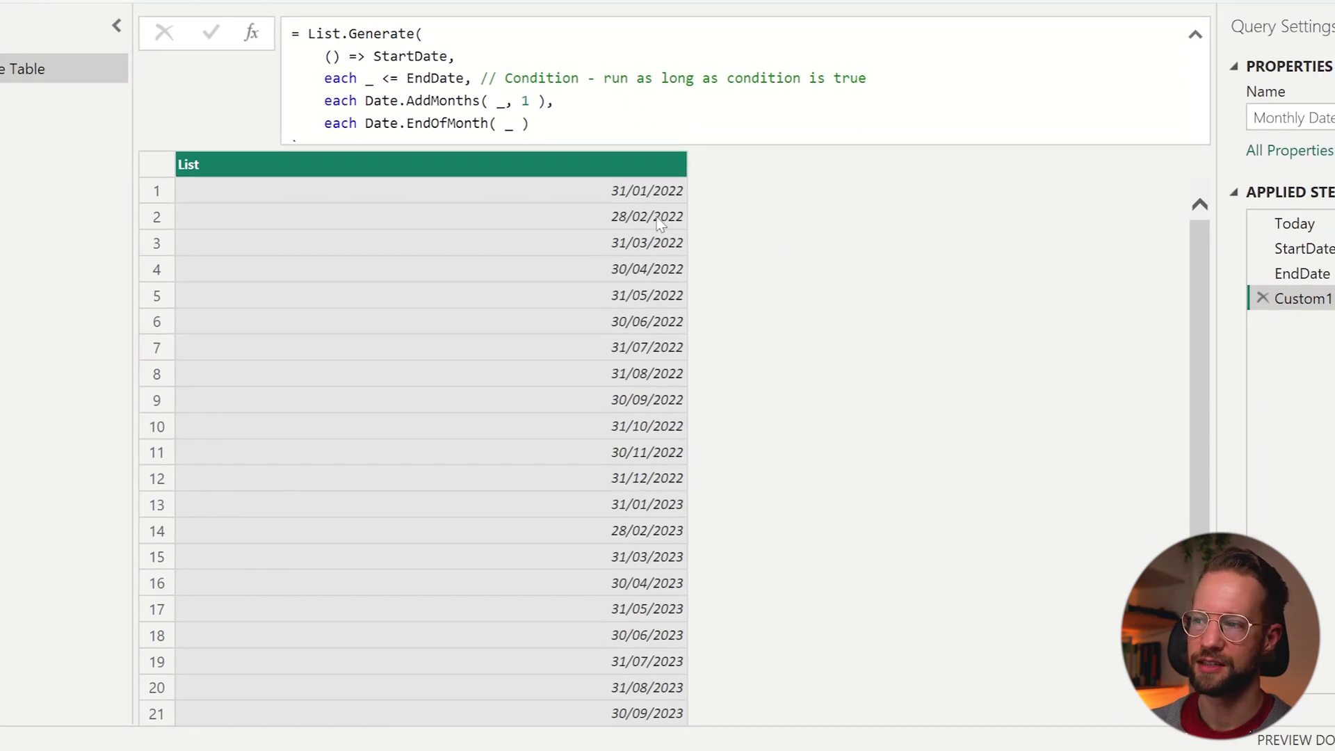
{"action": "scroll", "coordinate": [616, 287], "scroll_direction": "down", "scroll_amount": 1}
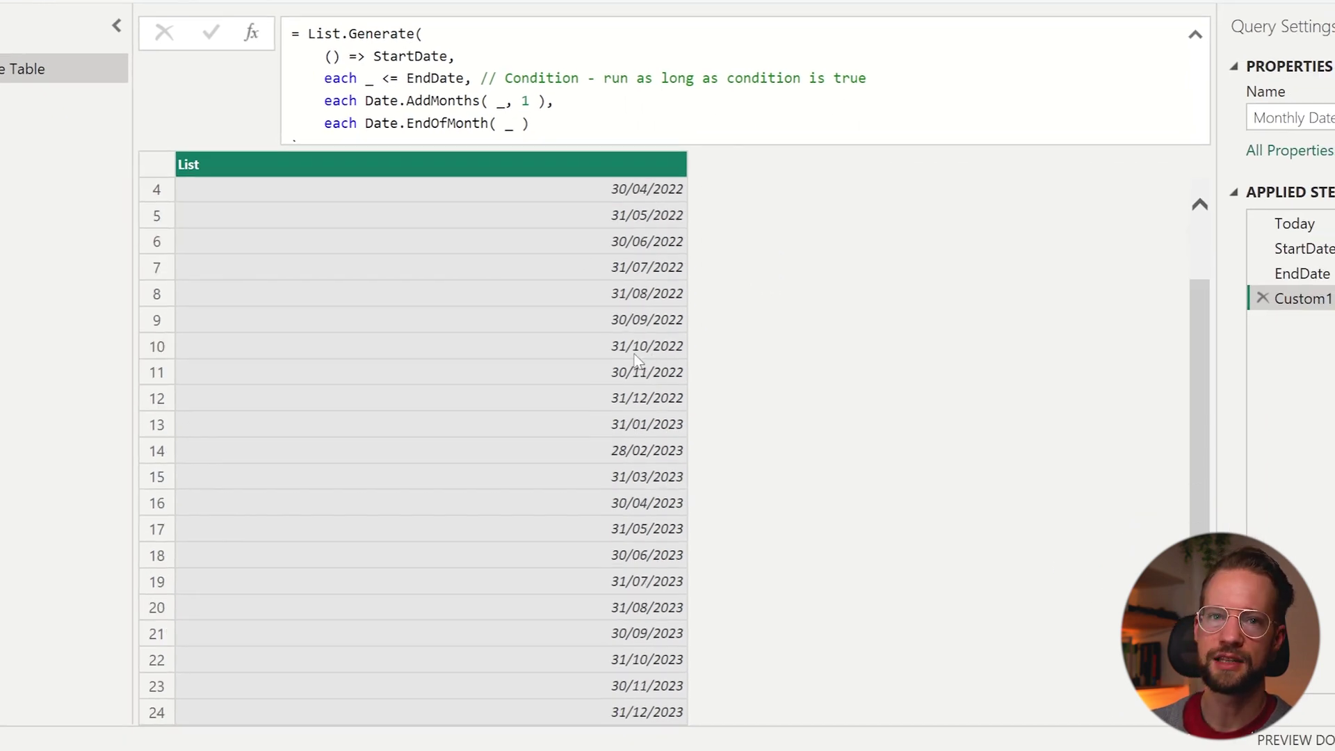
{"action": "scroll", "coordinate": [661, 229], "scroll_direction": "up", "scroll_amount": 1}
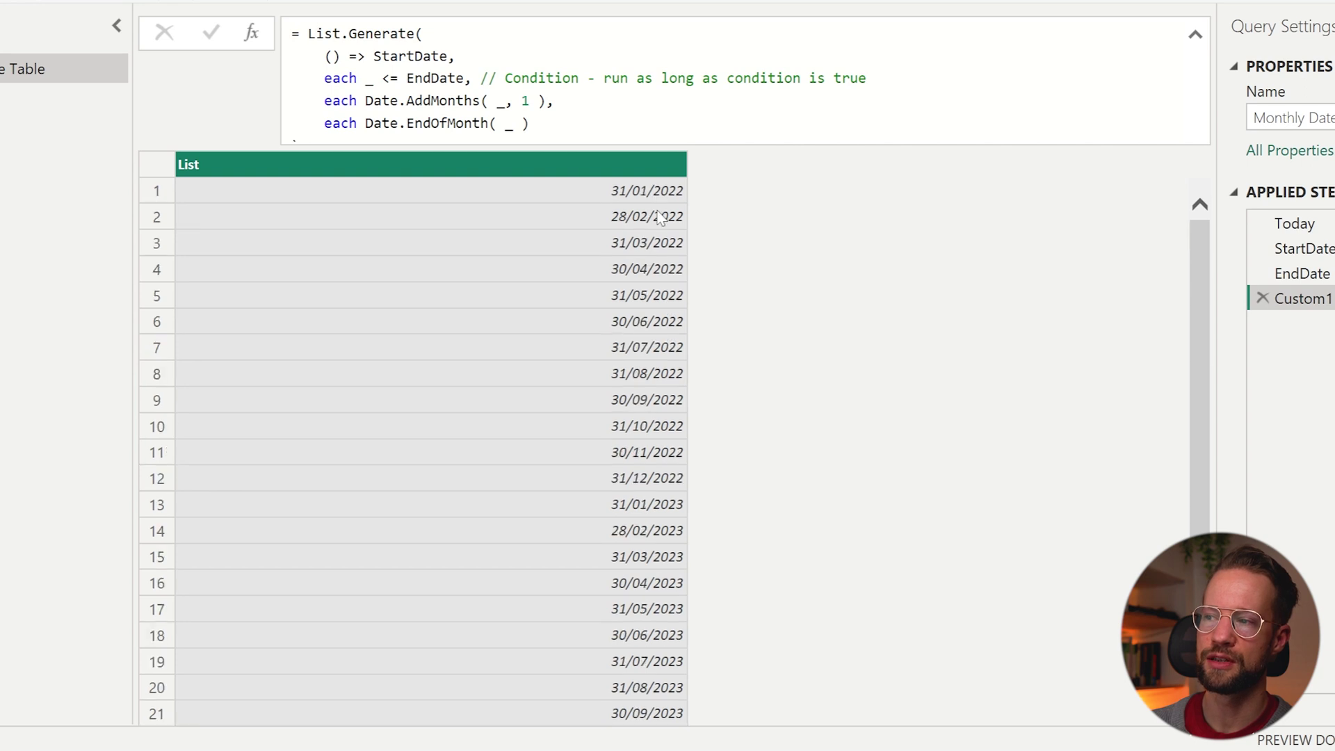
{"action": "scroll", "coordinate": [655, 273], "scroll_direction": "down", "scroll_amount": 1}
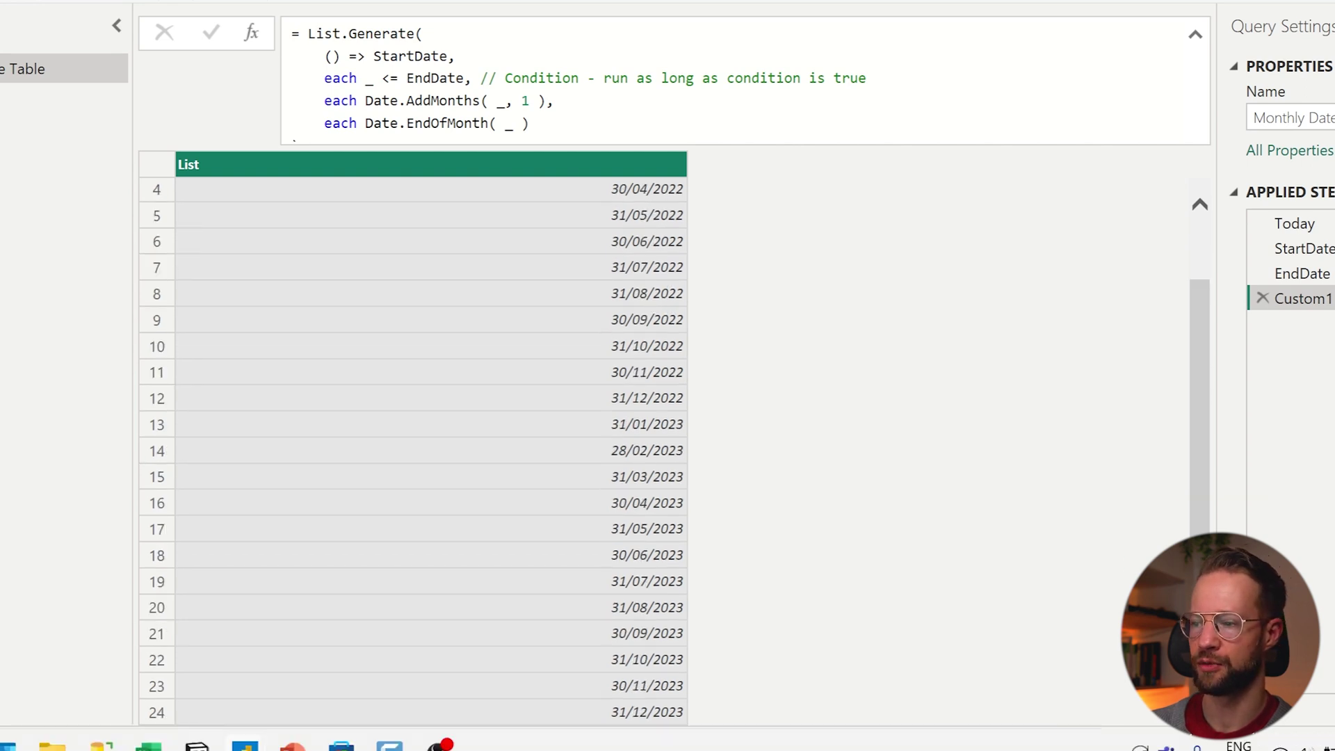
{"action": "scroll", "coordinate": [765, 487], "scroll_direction": "up", "scroll_amount": 1}
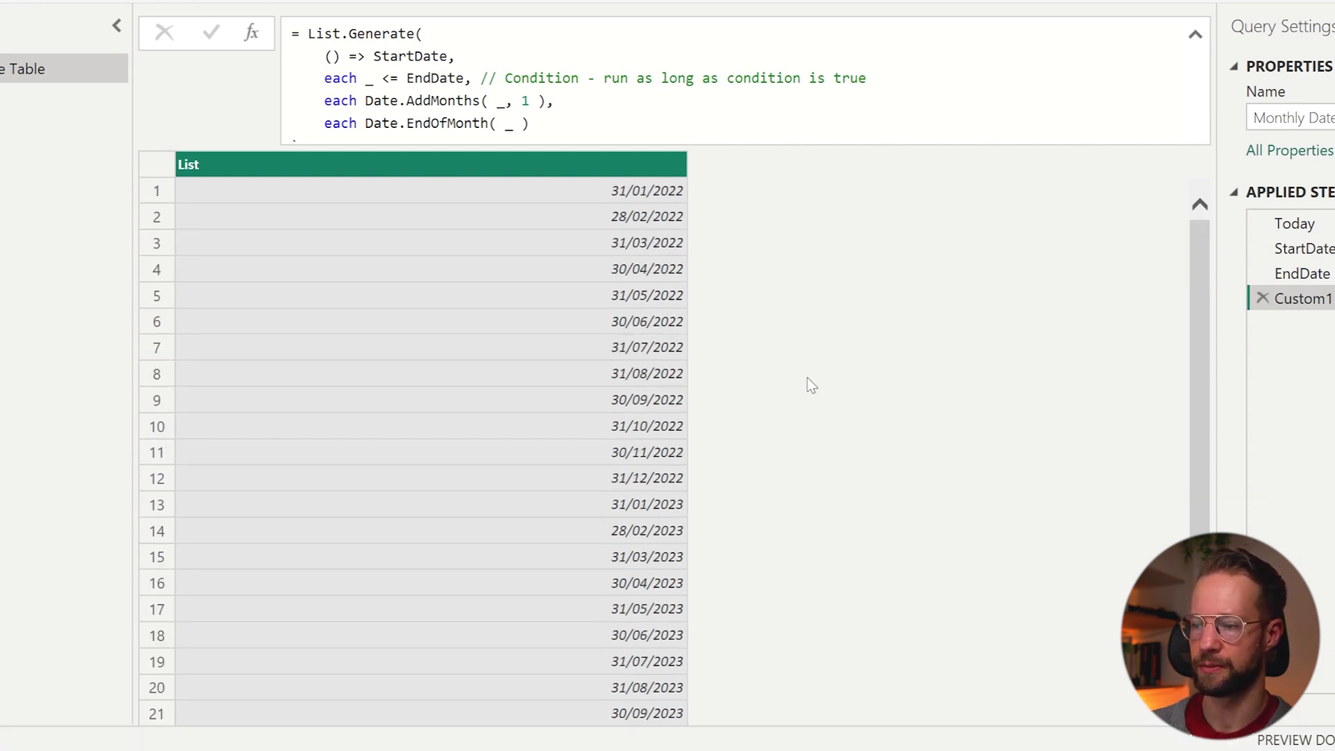
{"action": "left_click", "coordinate": [631, 104]}
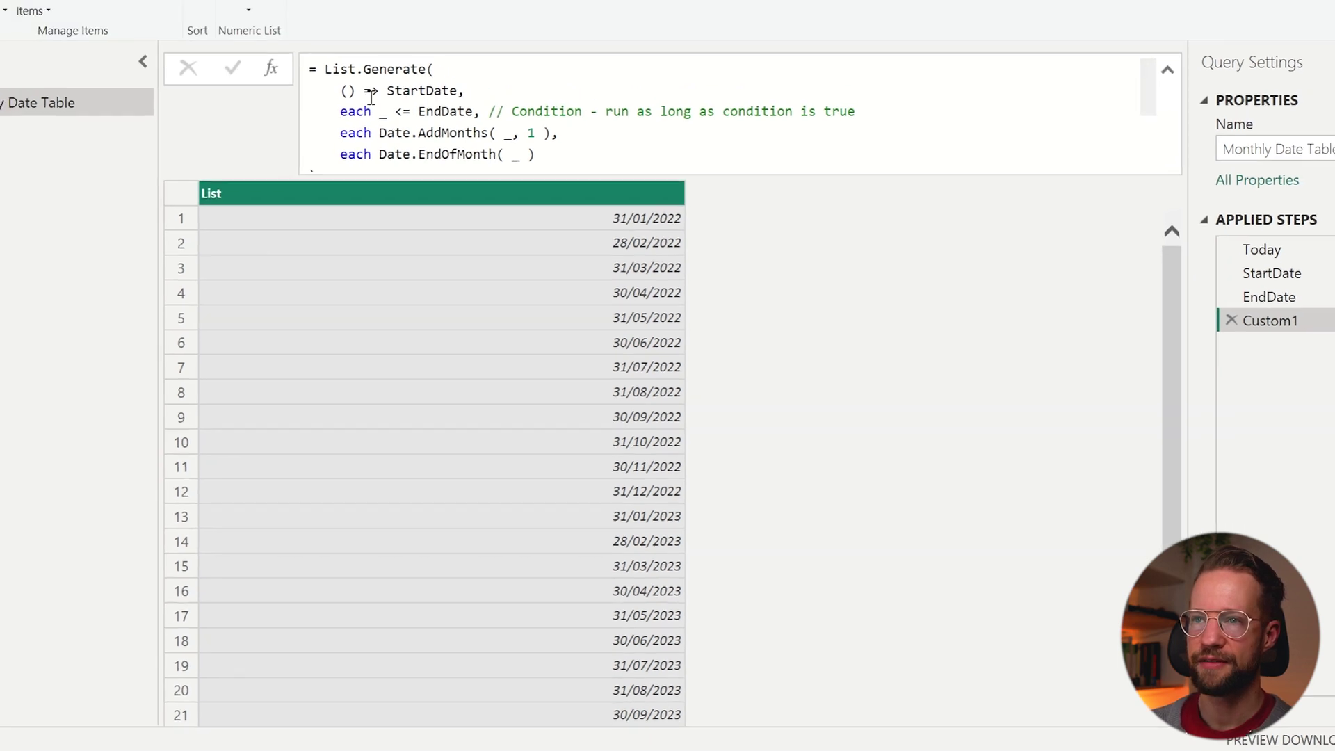
{"action": "left_click", "coordinate": [66, 133]}
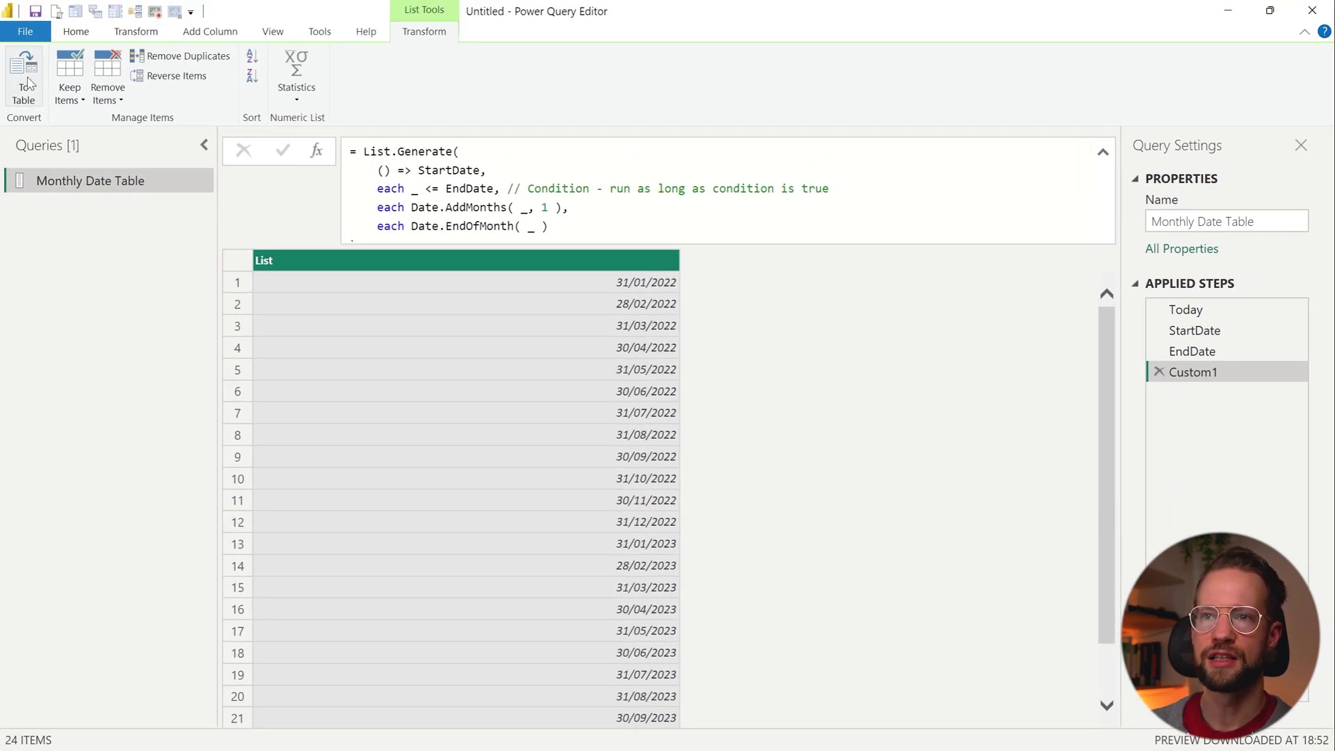
{"action": "left_click", "coordinate": [26, 82]}
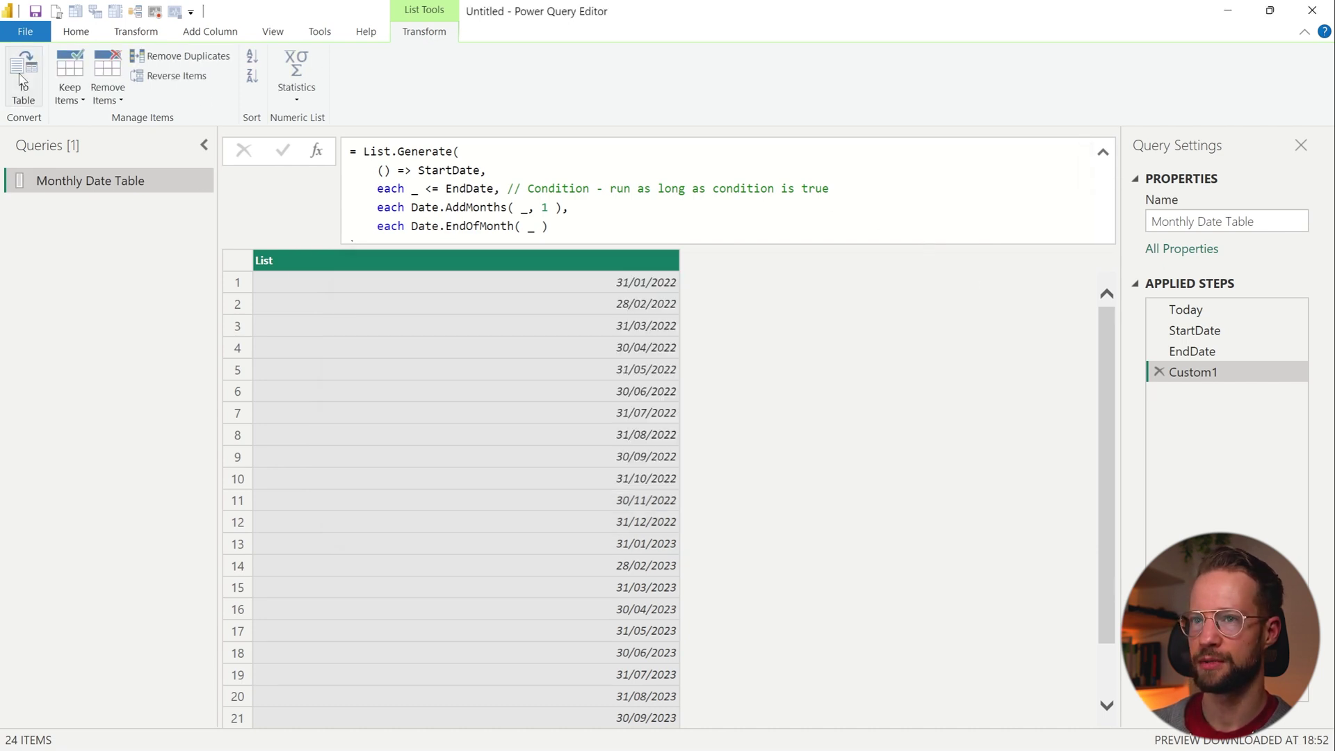
Convert the list To Table and define its column as type table[ Date = Date.Type ].
{"action": "left_click", "coordinate": [21, 78]}
{"action": "left_click", "coordinate": [857, 464]}
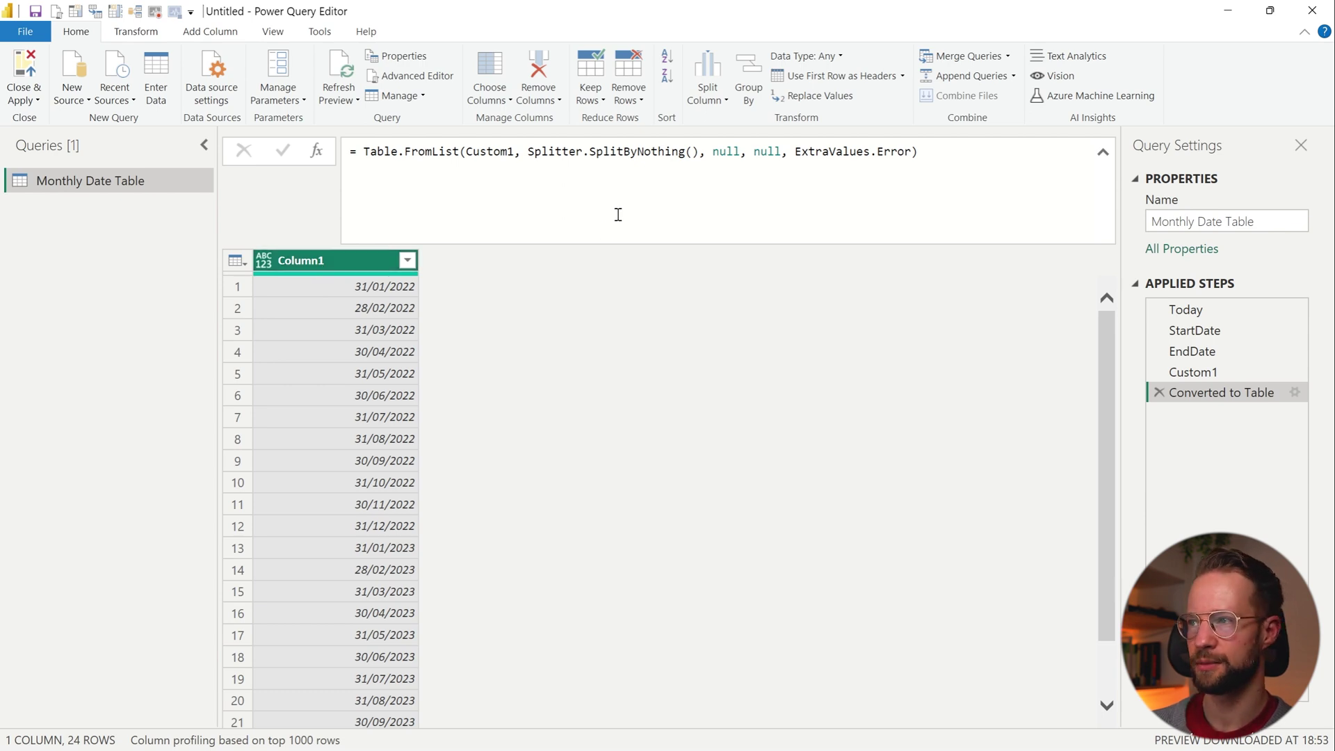
{"action": "double_click", "coordinate": [732, 151]}
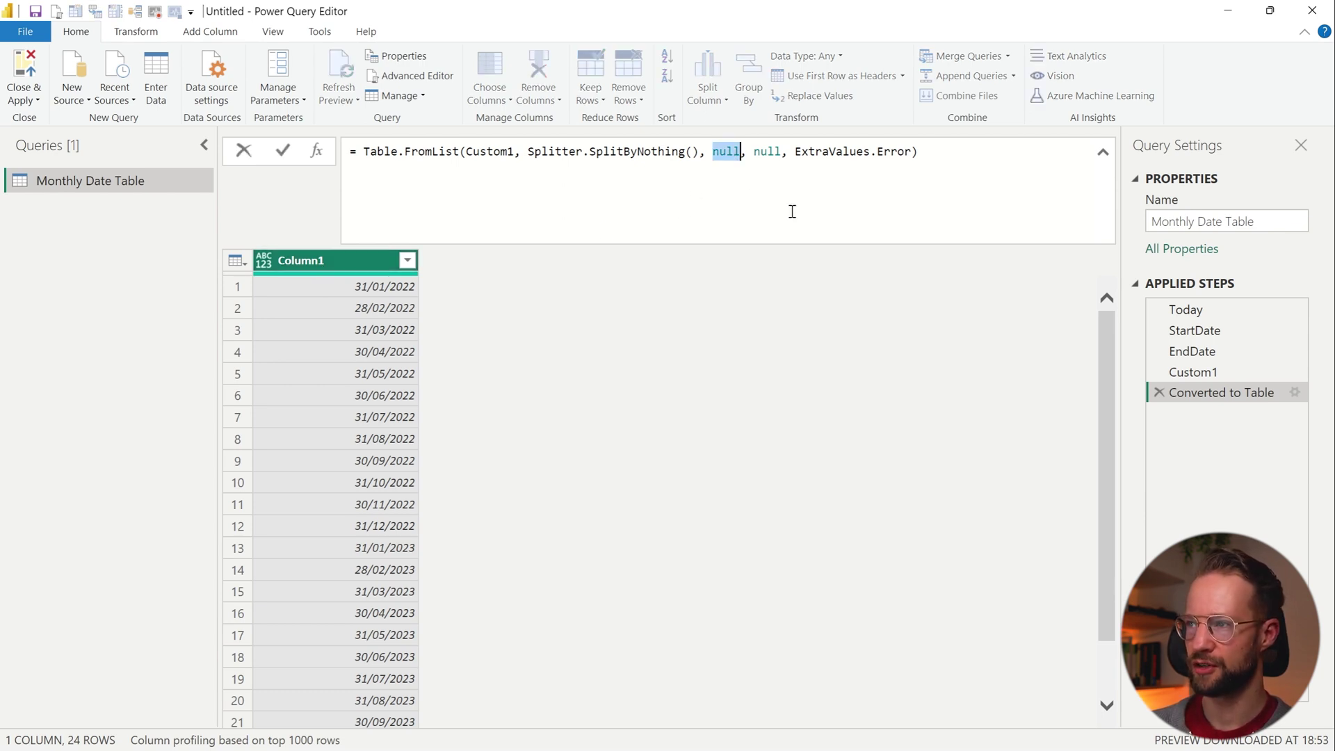
{"action": "type", "text": "type Ta"}
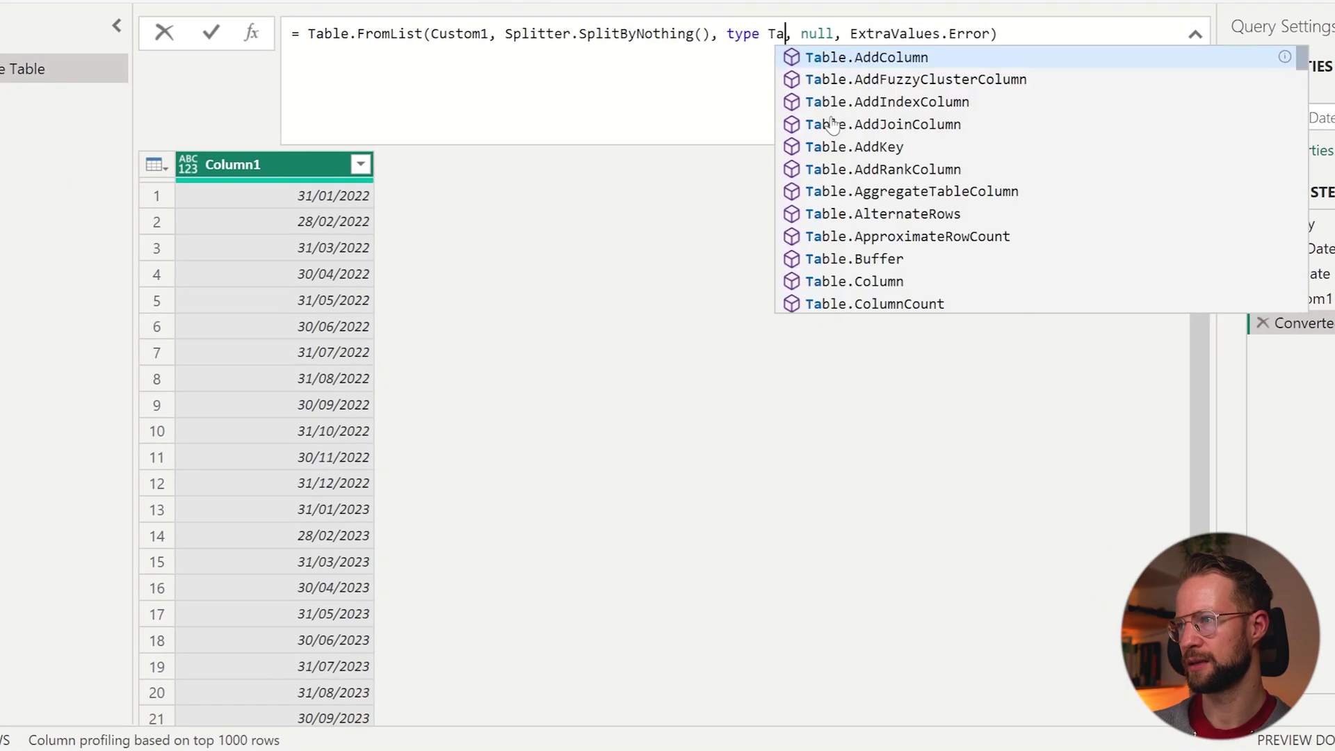
{"action": "type", "text": "ble"}
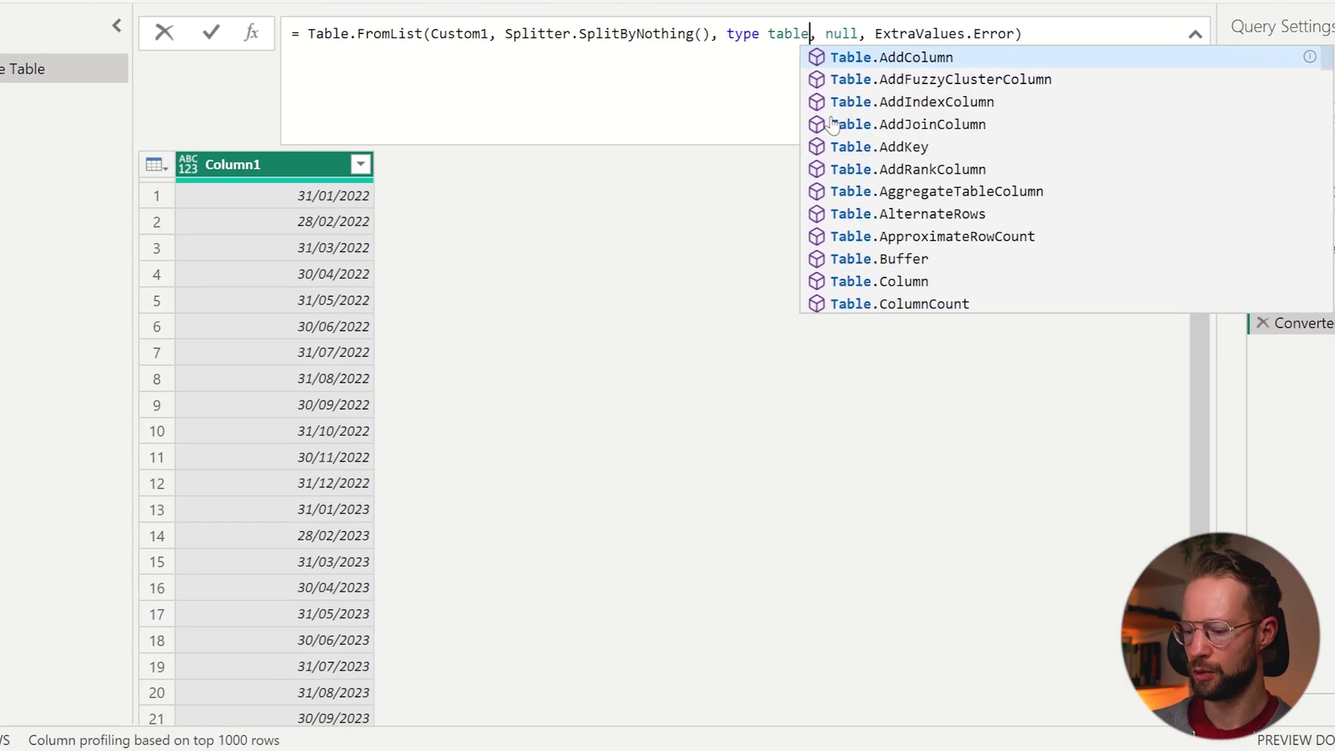
{"action": "type", "text": "["}
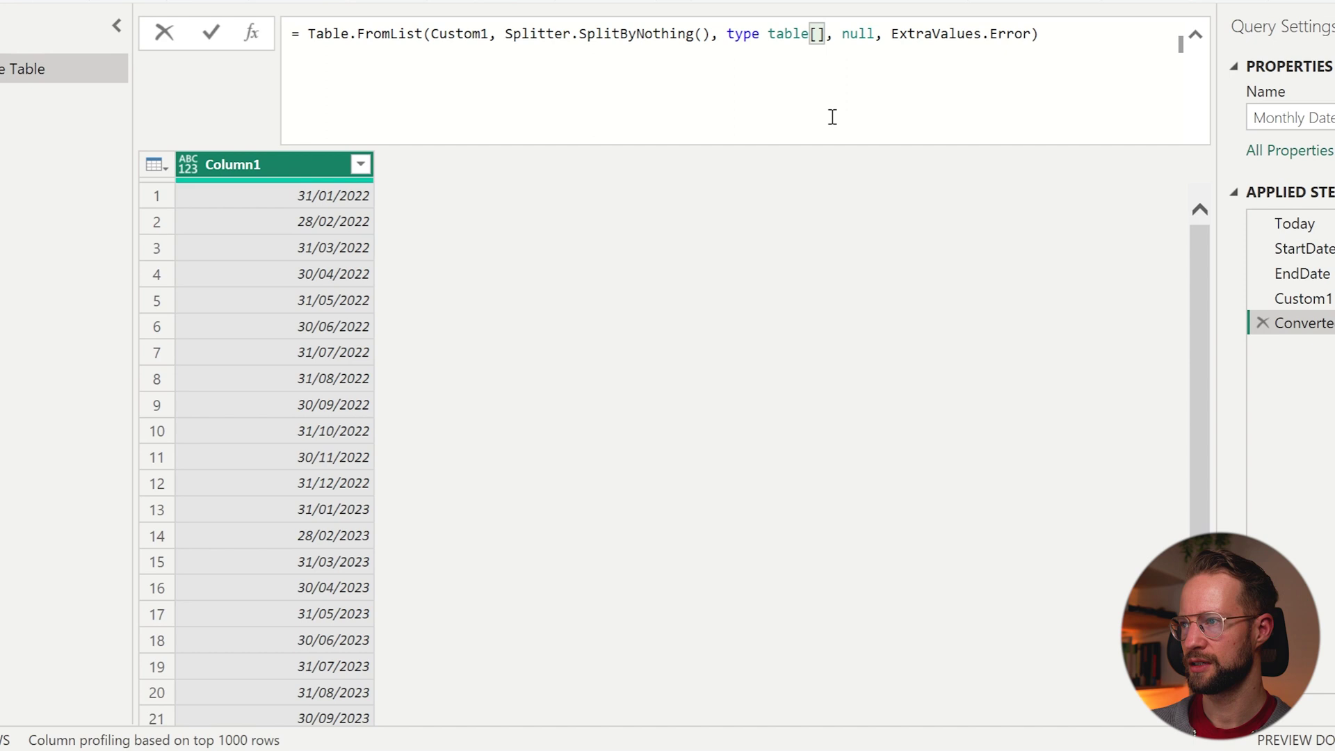
{"action": "type", "text": " Date = Date."}
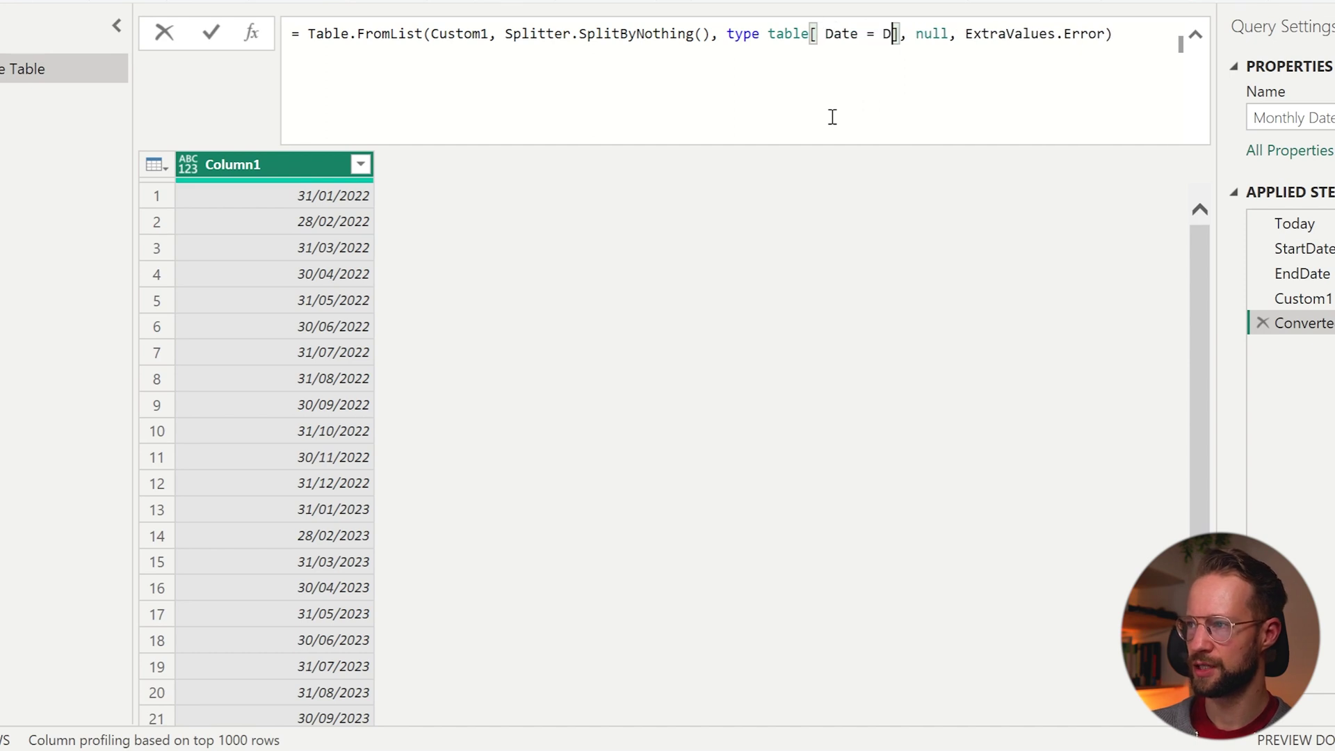
{"action": "type", "text": "Type"}
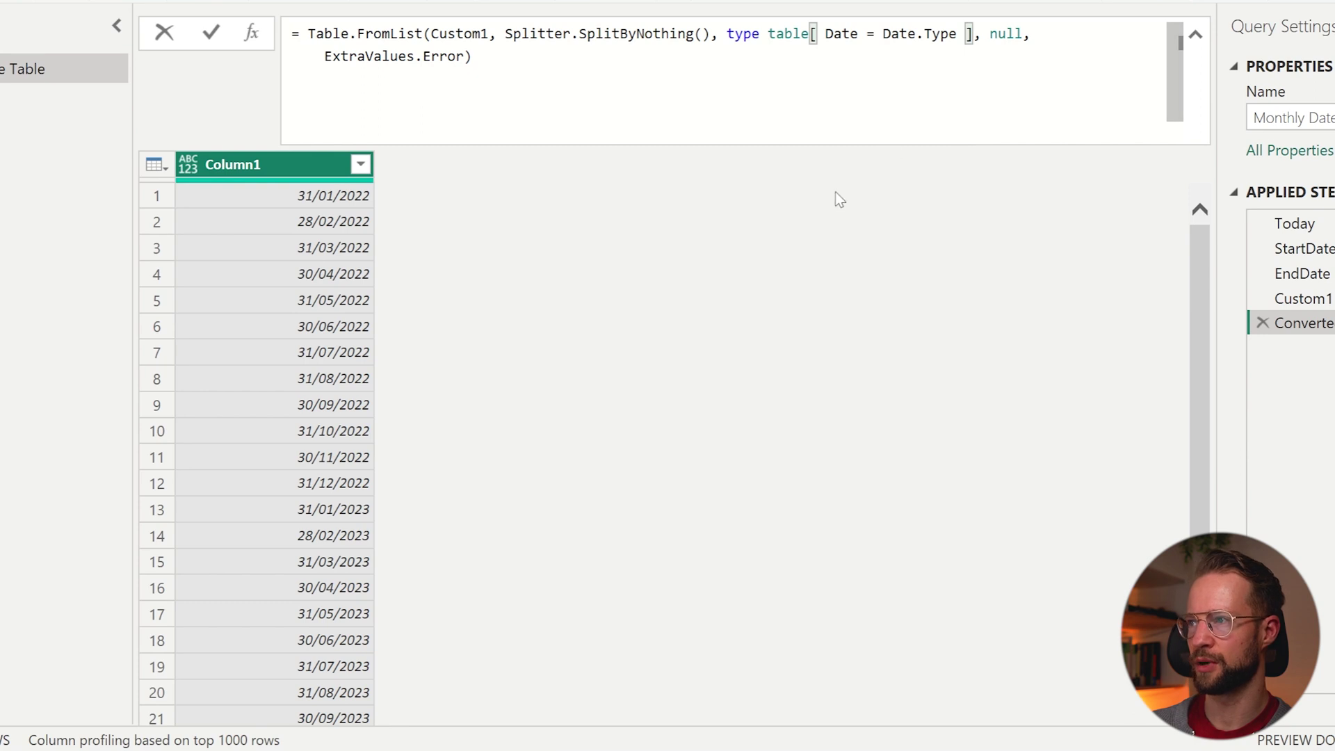
{"action": "key", "text": "Return"}
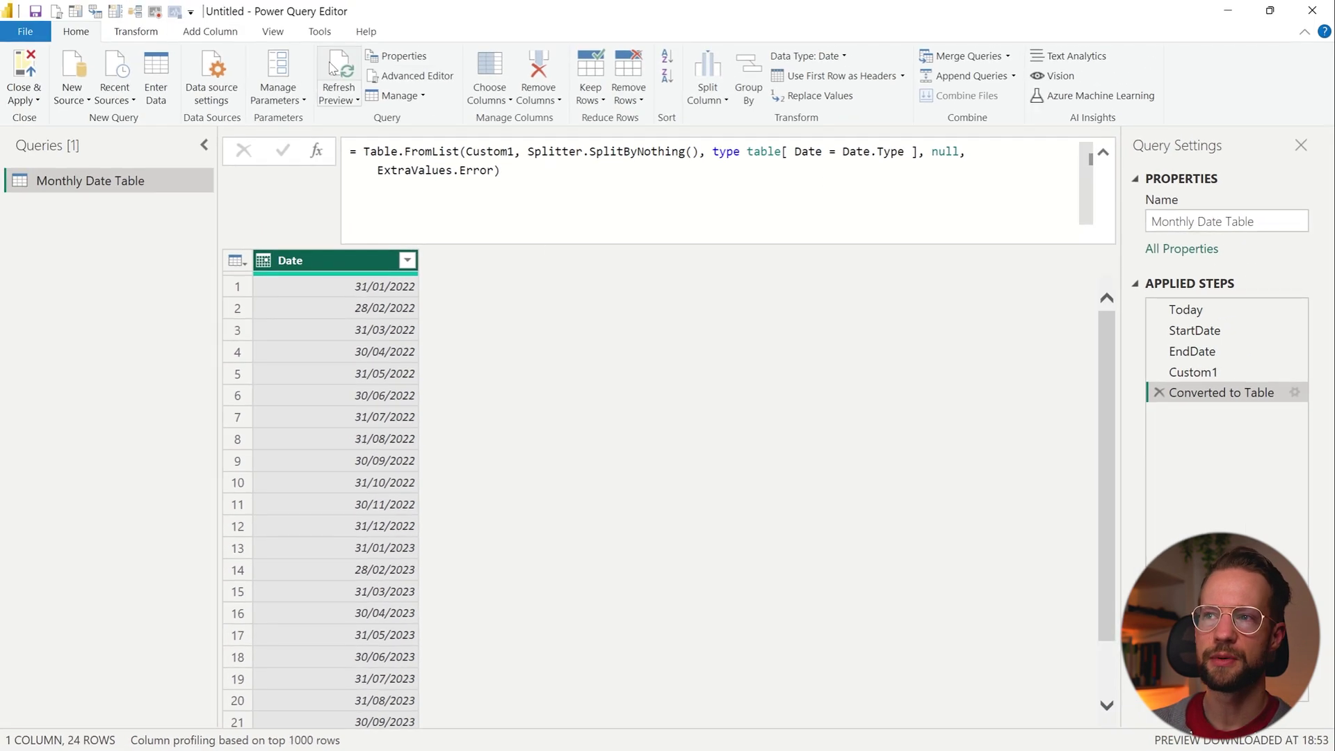
Add Year, Month and Name of Month columns from the Date column via Add Column > Date.
{"action": "left_click", "coordinate": [228, 35]}
{"action": "left_click", "coordinate": [676, 76]}
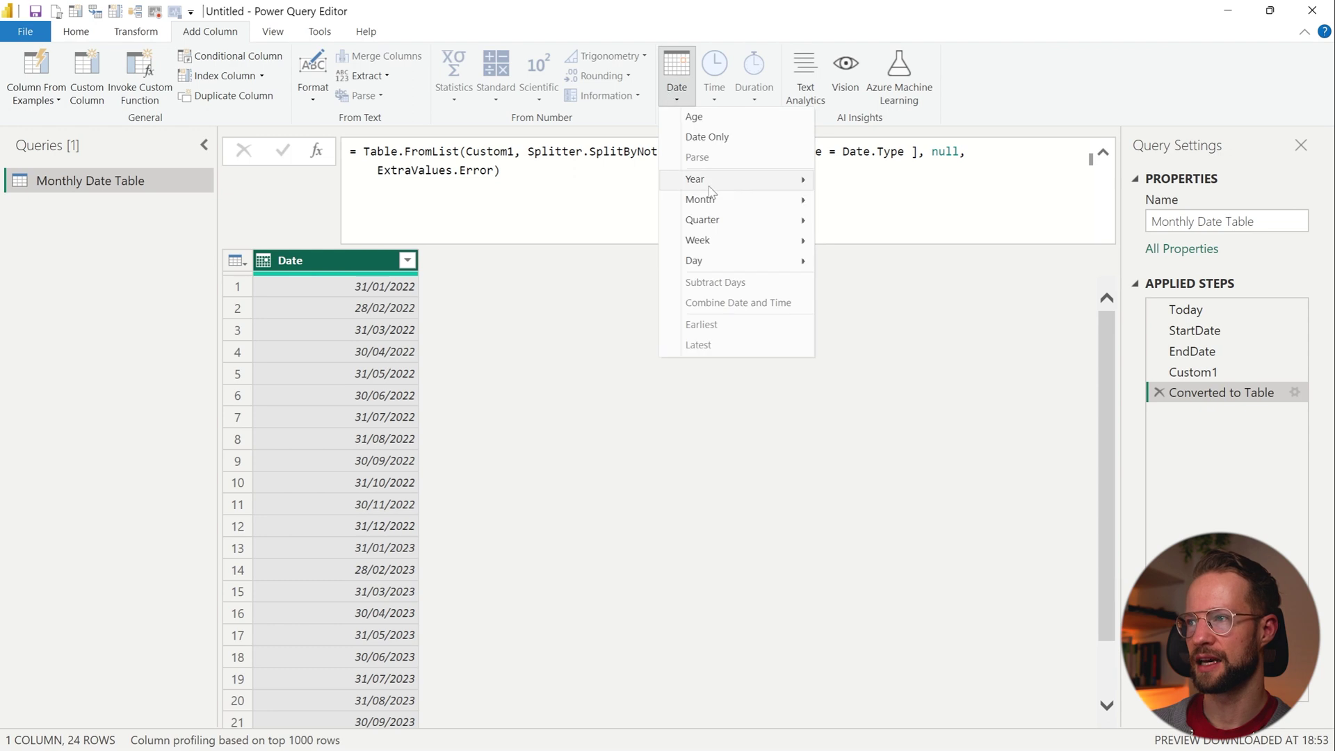
{"action": "mouse_move", "coordinate": [751, 179]}
{"action": "left_click", "coordinate": [859, 182]}
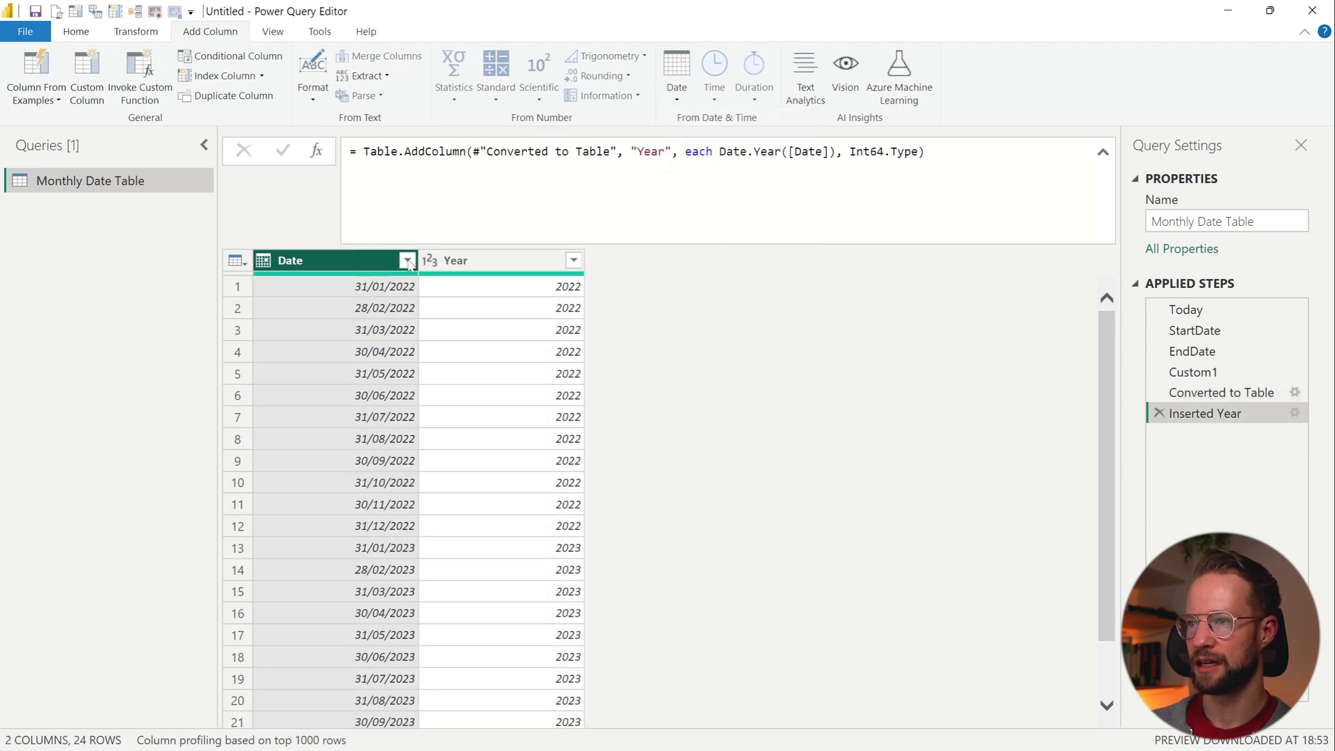
{"action": "left_click", "coordinate": [668, 101]}
{"action": "mouse_move", "coordinate": [799, 203]}
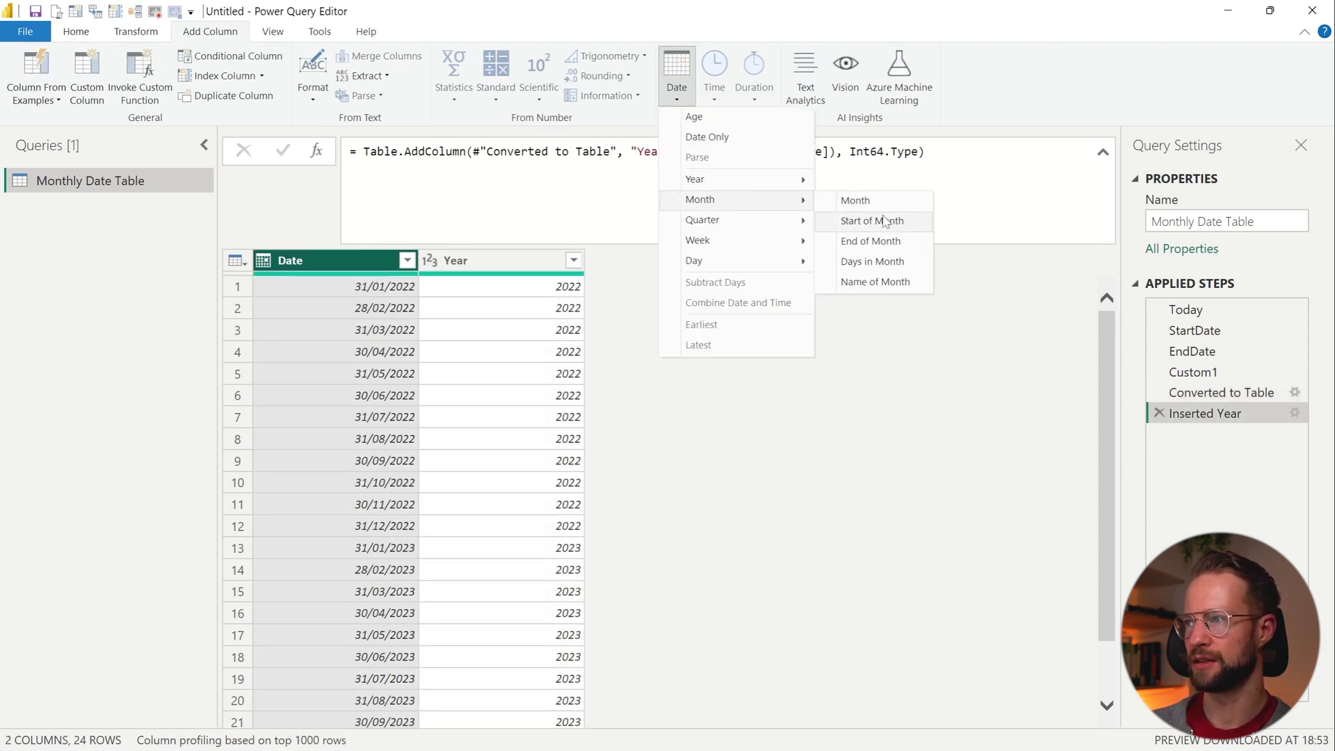
{"action": "left_click", "coordinate": [861, 201]}
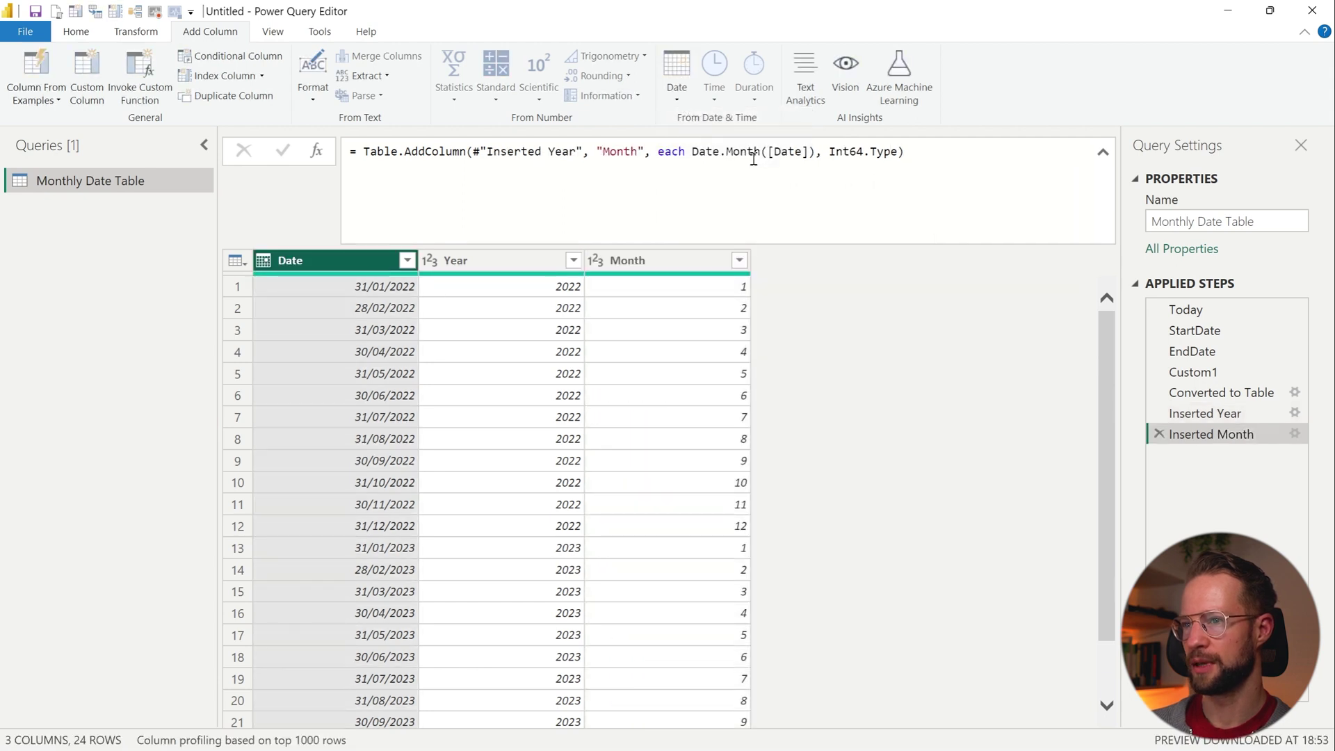
{"action": "left_click", "coordinate": [687, 94]}
{"action": "mouse_move", "coordinate": [798, 200]}
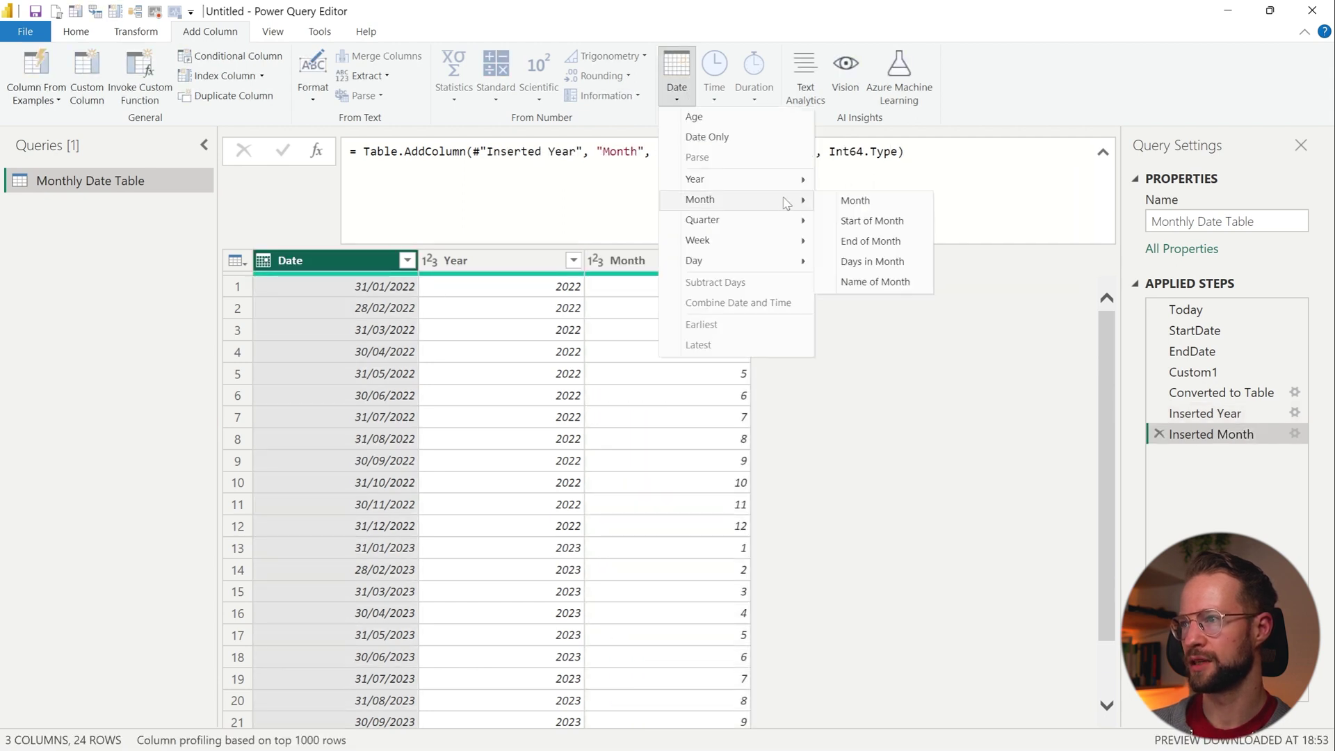
{"action": "left_click", "coordinate": [878, 282]}
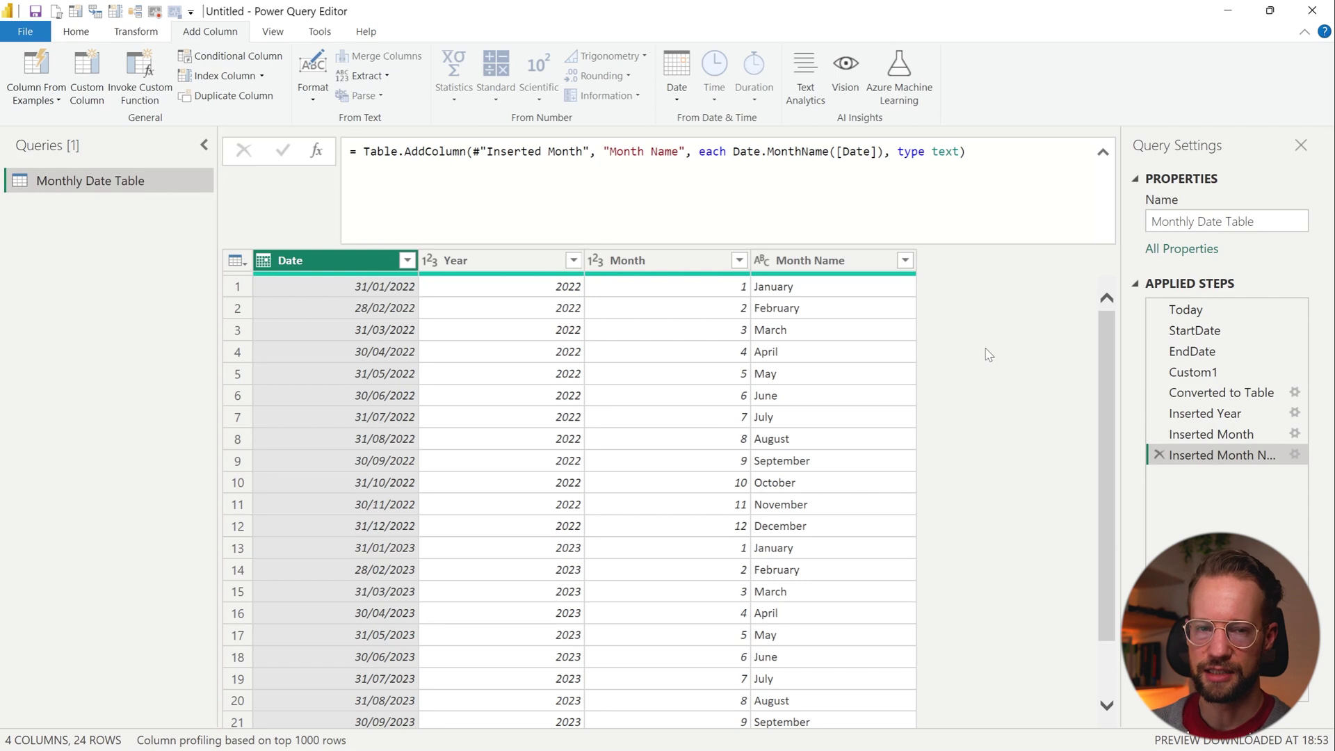